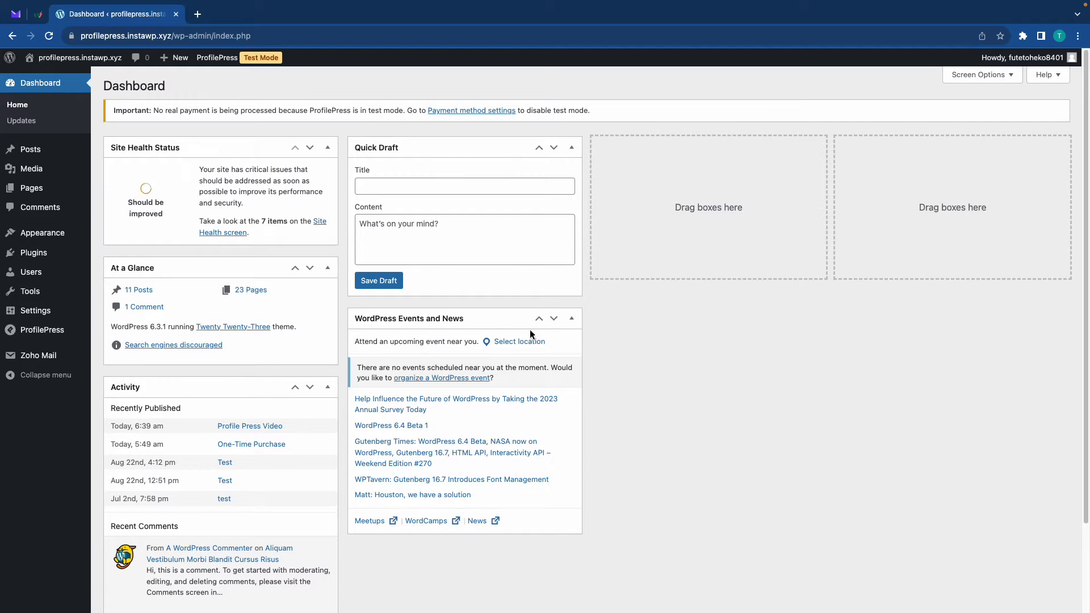
Open the ProfilePress Dashboard from the admin sidebar
click(47, 332)
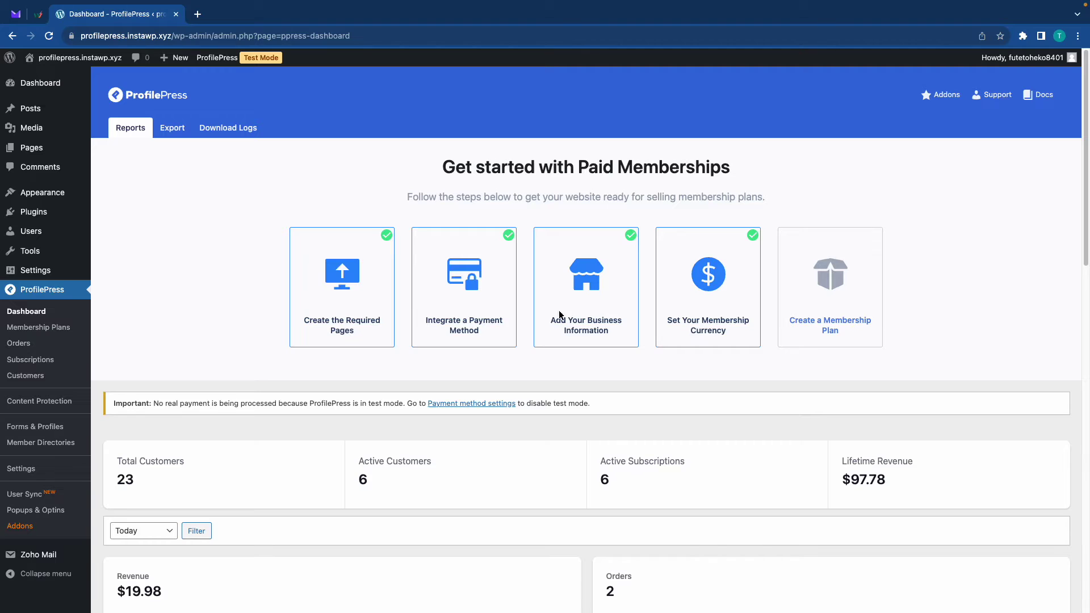
In the Payments settings, keep the currency as US Dollar, then view Payment Methods
click(30, 466)
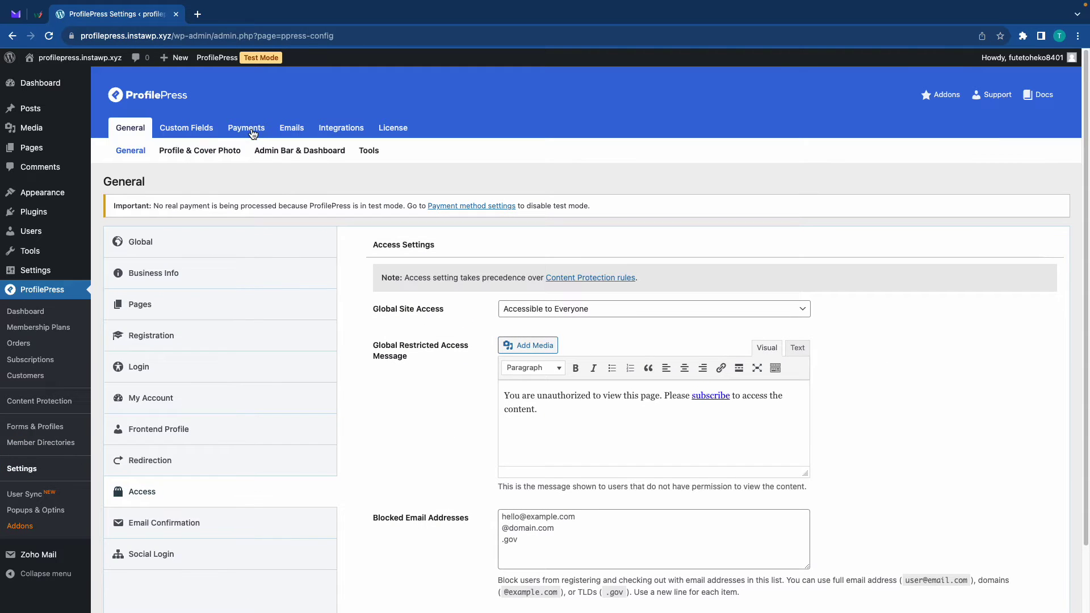
click(253, 130)
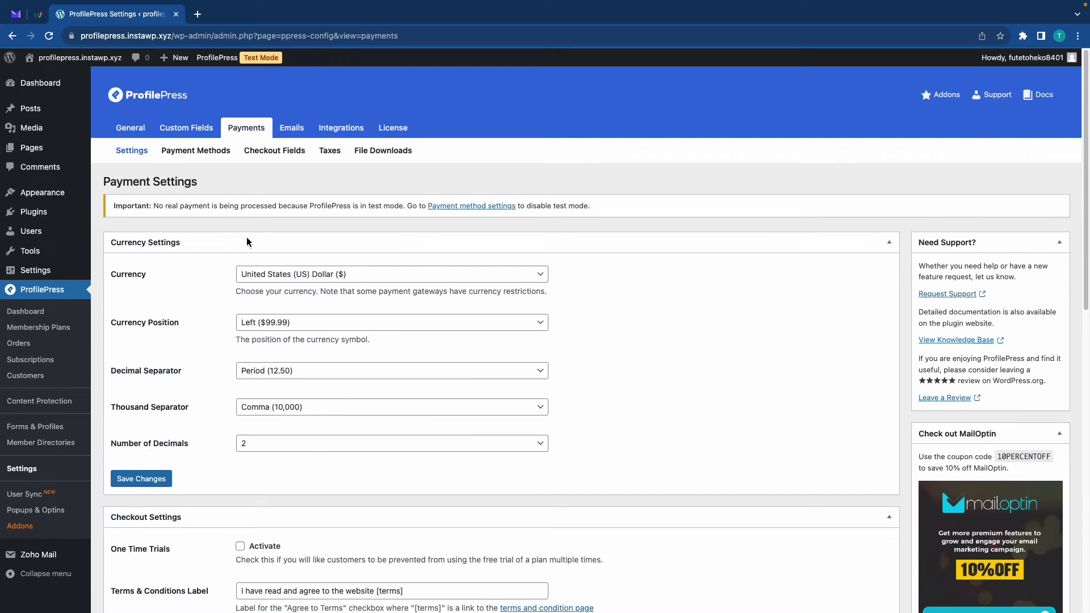
click(422, 274)
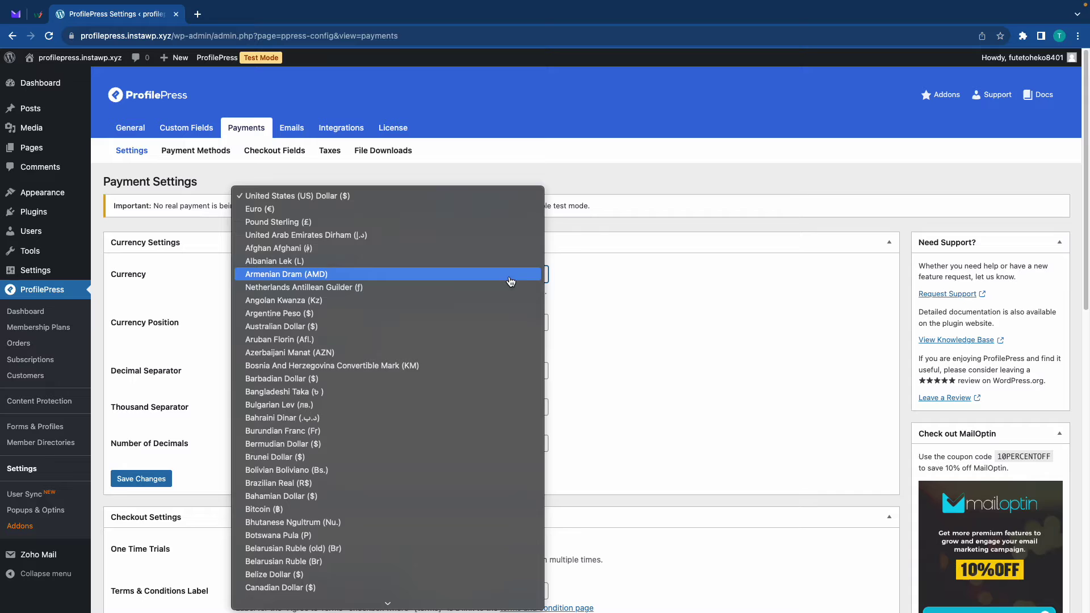
click(583, 247)
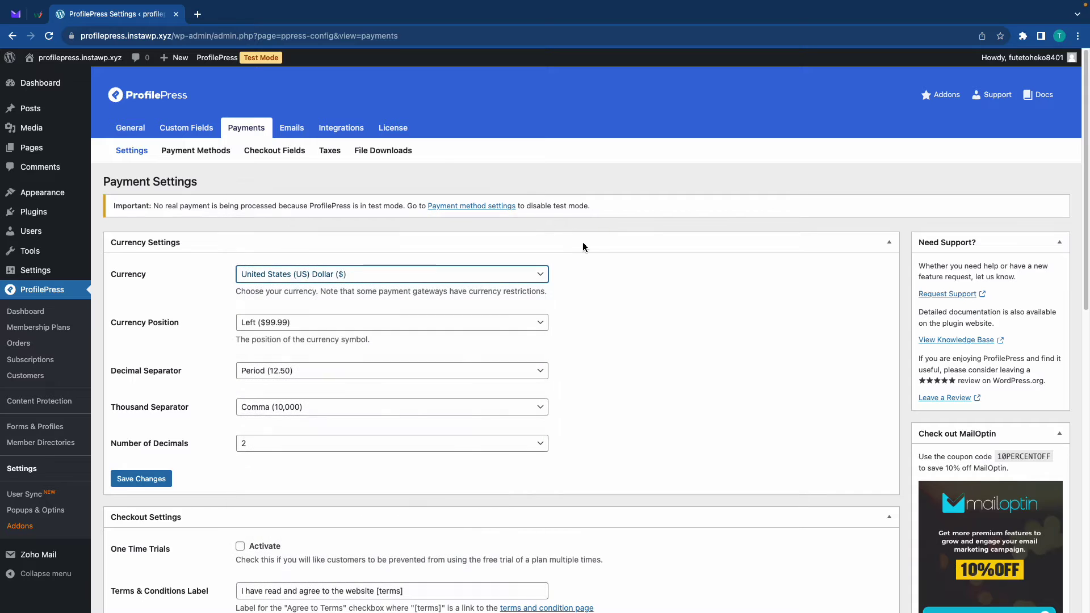
click(211, 156)
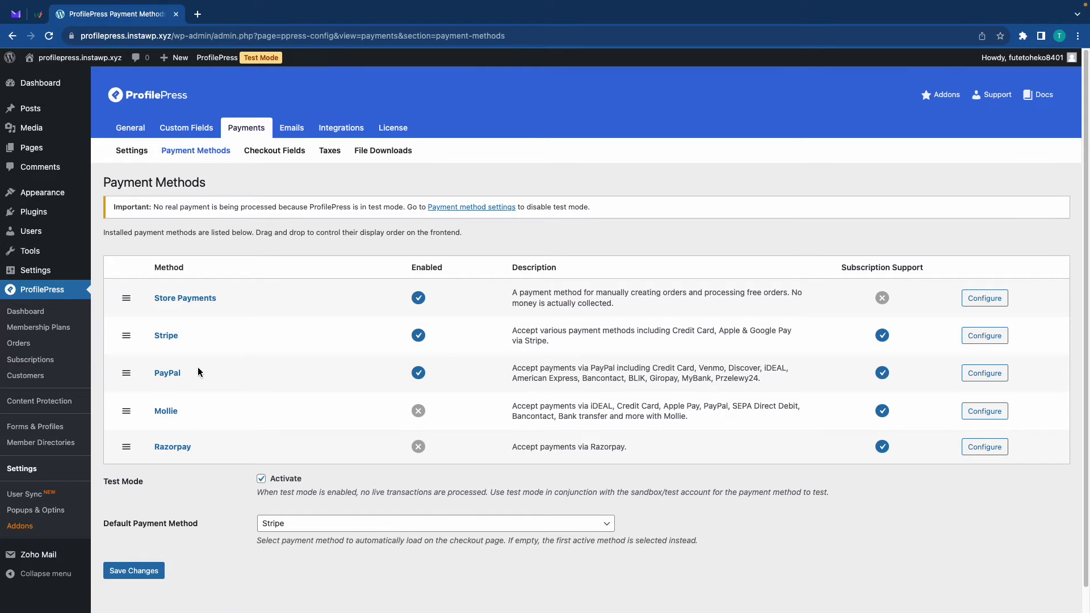
click(171, 340)
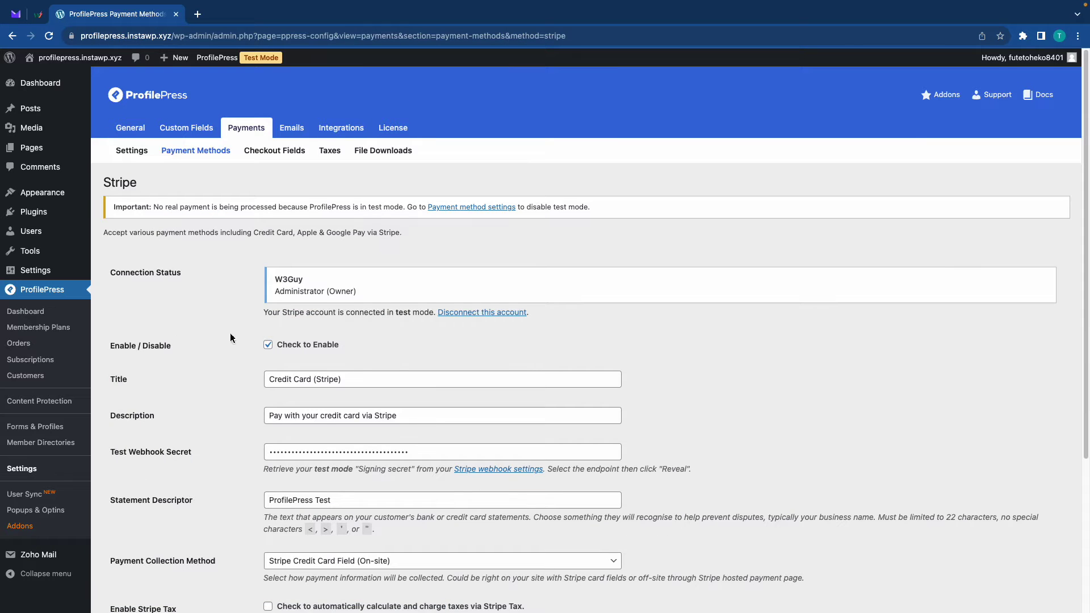
scroll(271, 337, down, 3)
scroll(271, 338, up, 3)
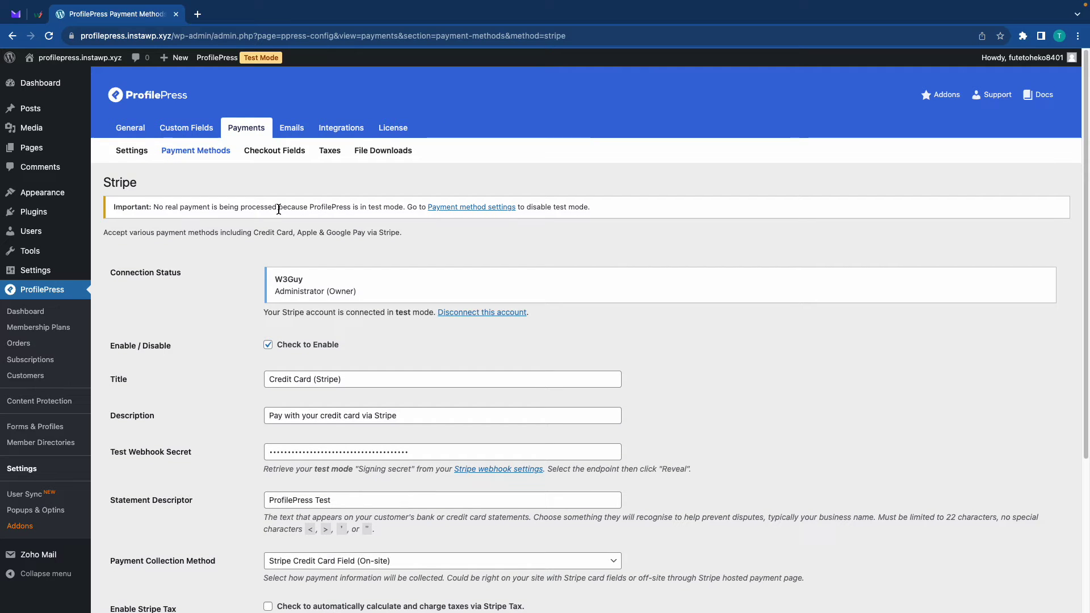
key(alt+Left)
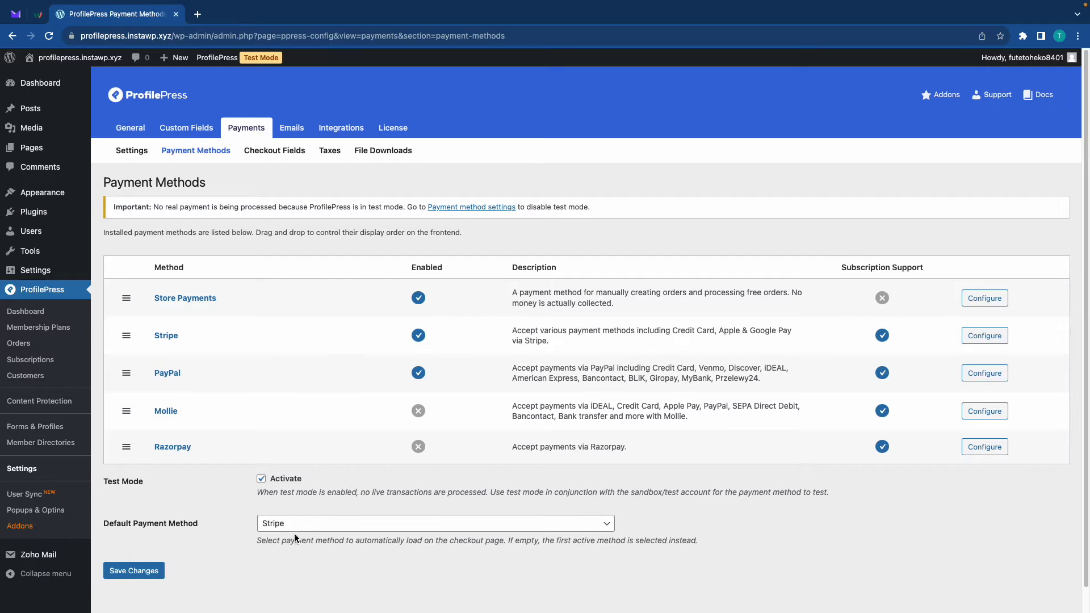
click(305, 525)
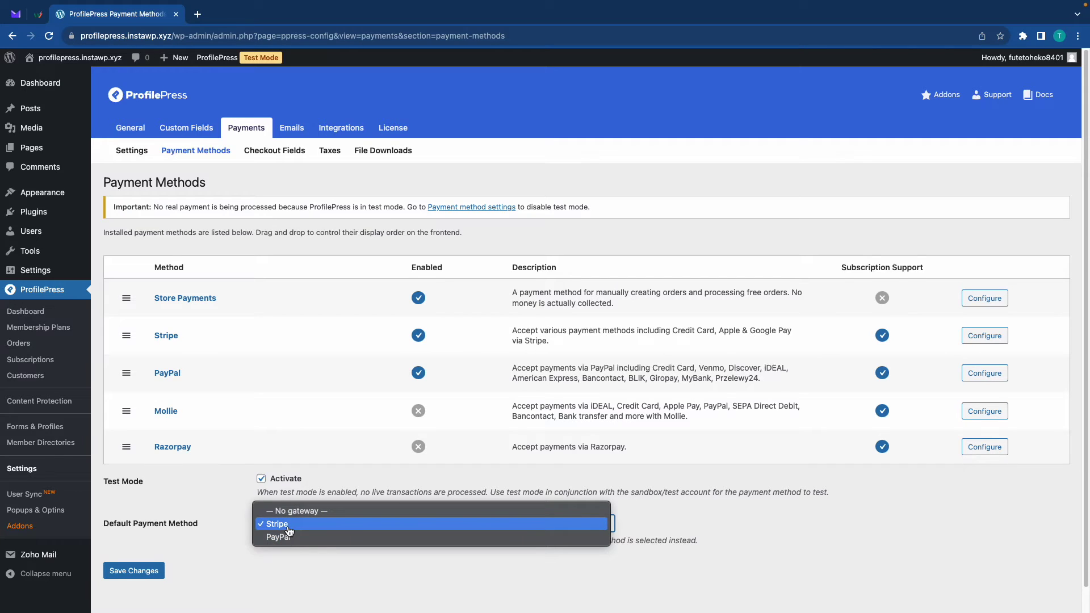
click(238, 526)
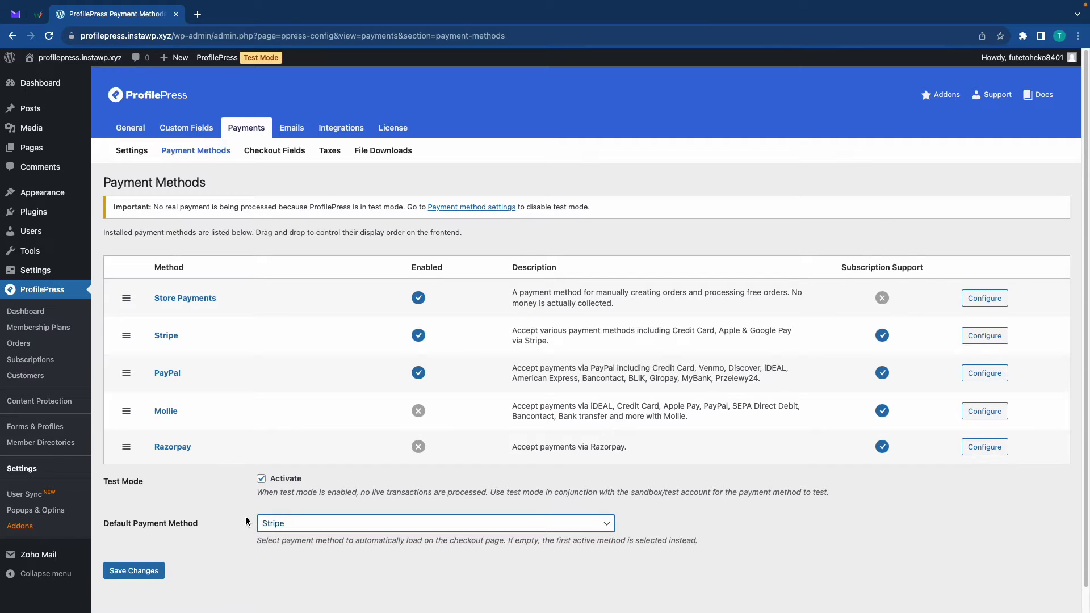
click(247, 519)
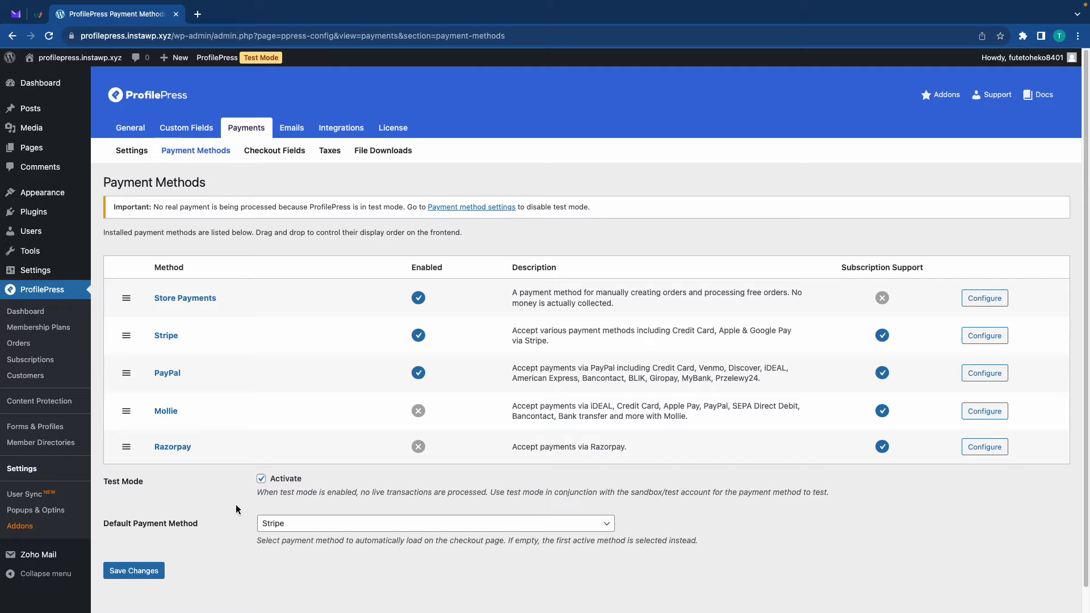
Start a new membership plan named 'One-time purchase'
click(57, 330)
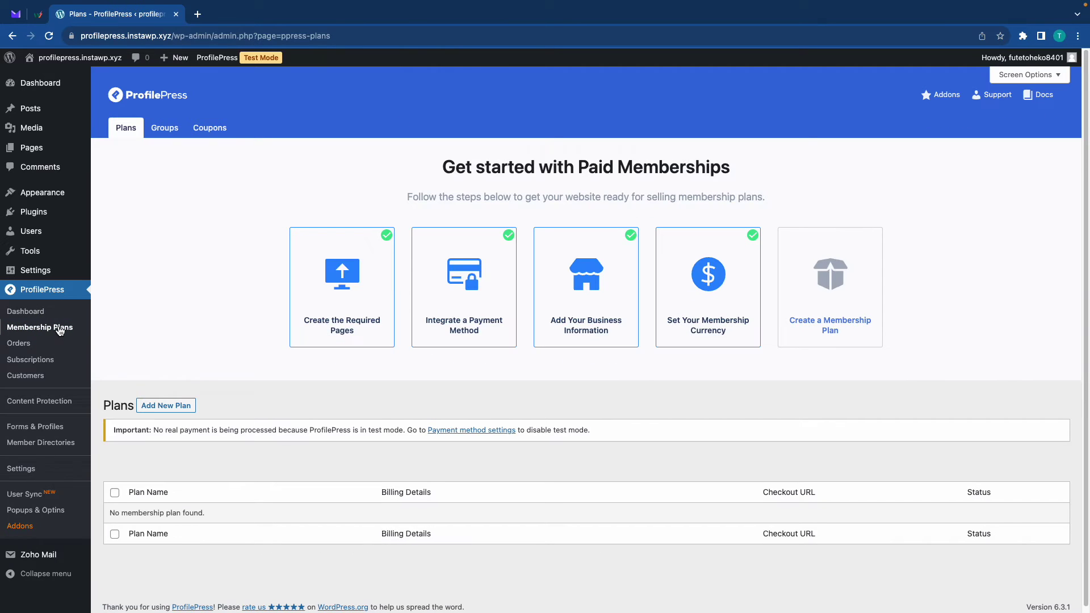
click(164, 406)
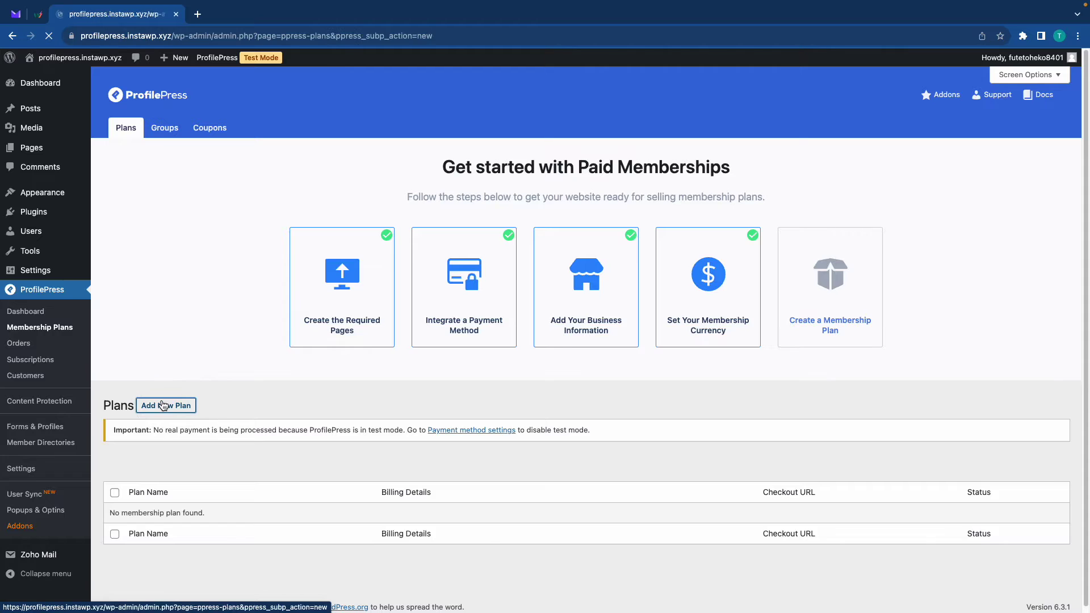
scroll(256, 405, down, 2)
click(304, 435)
text(On)
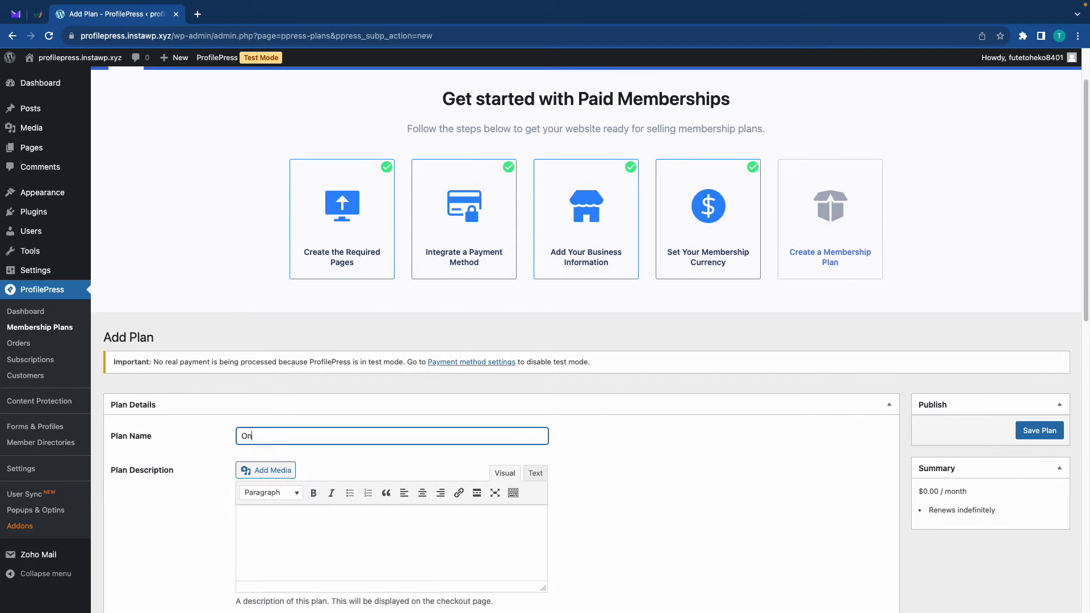
text(e-time purchase)
Move past the description and purchase note, keeping the create-new-role user role option
scroll(349, 424, down, 3)
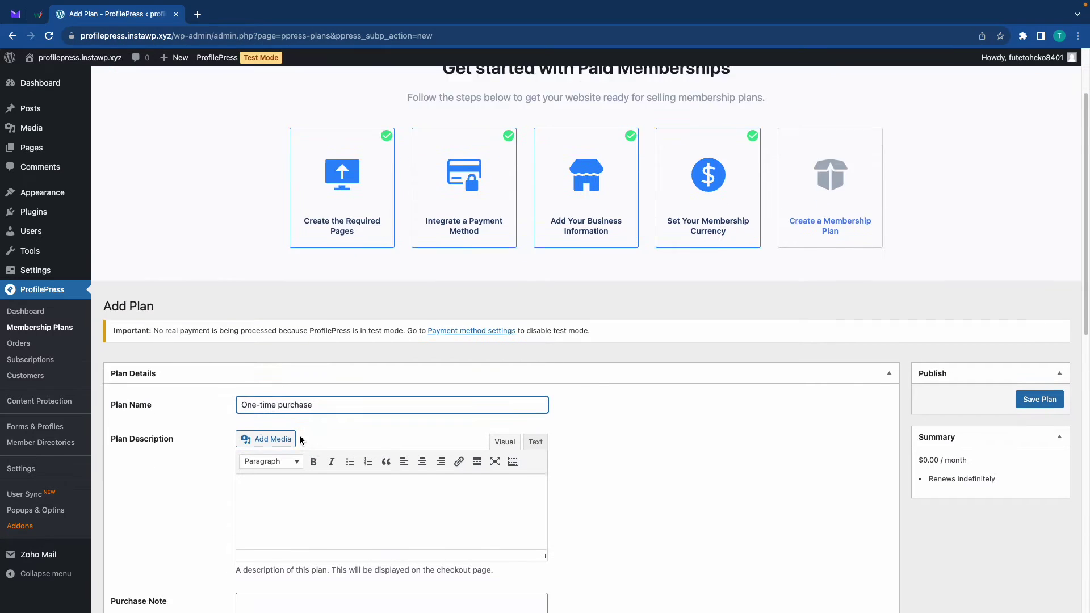
click(386, 414)
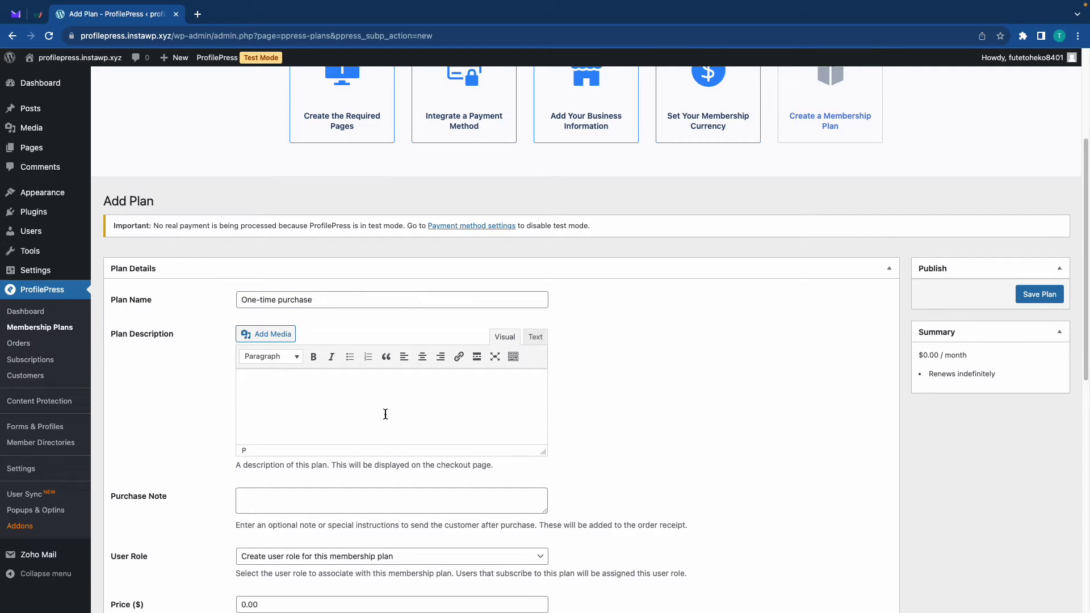
scroll(385, 415, down, 2)
click(301, 430)
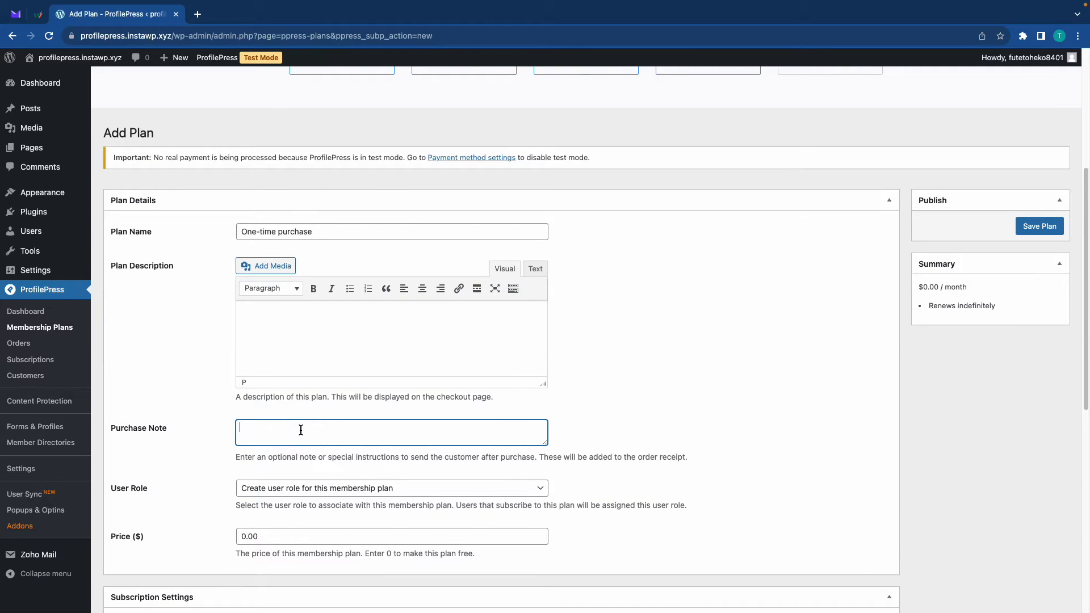
scroll(307, 429, down, 2)
click(326, 421)
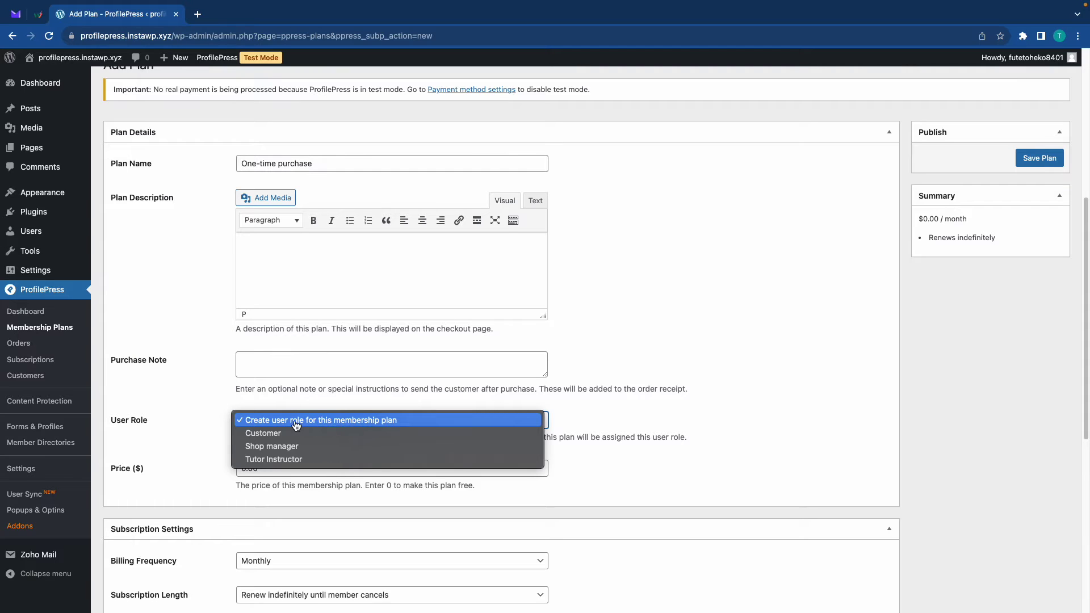
click(199, 426)
scroll(249, 422, down, 2)
Set the plan price to 9.99 and billing frequency to One-time purchase
key(Tab)
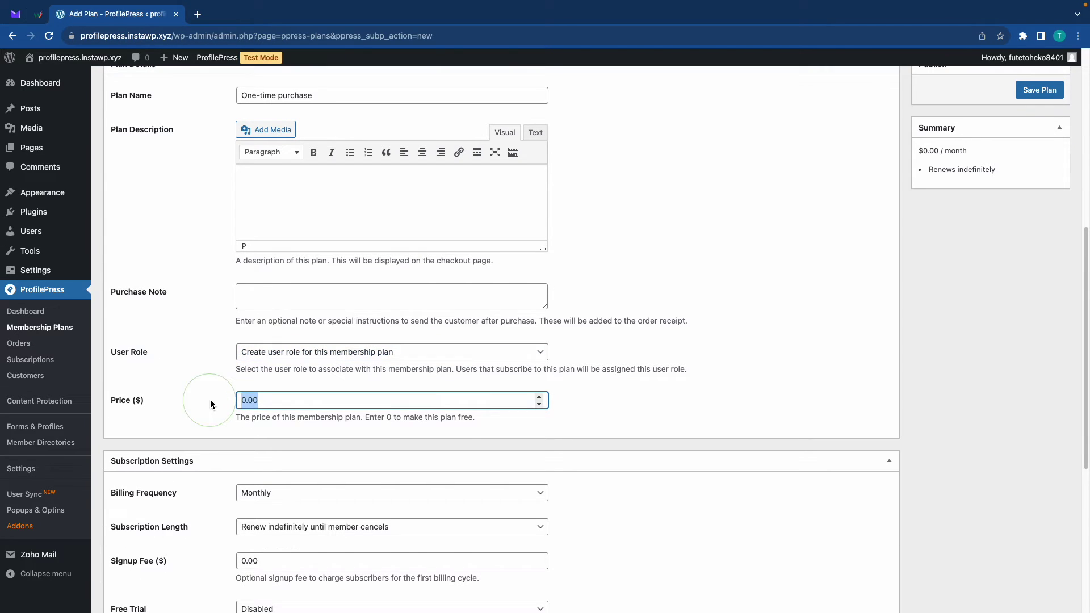
text(9.99)
scroll(213, 402, down, 2)
click(294, 426)
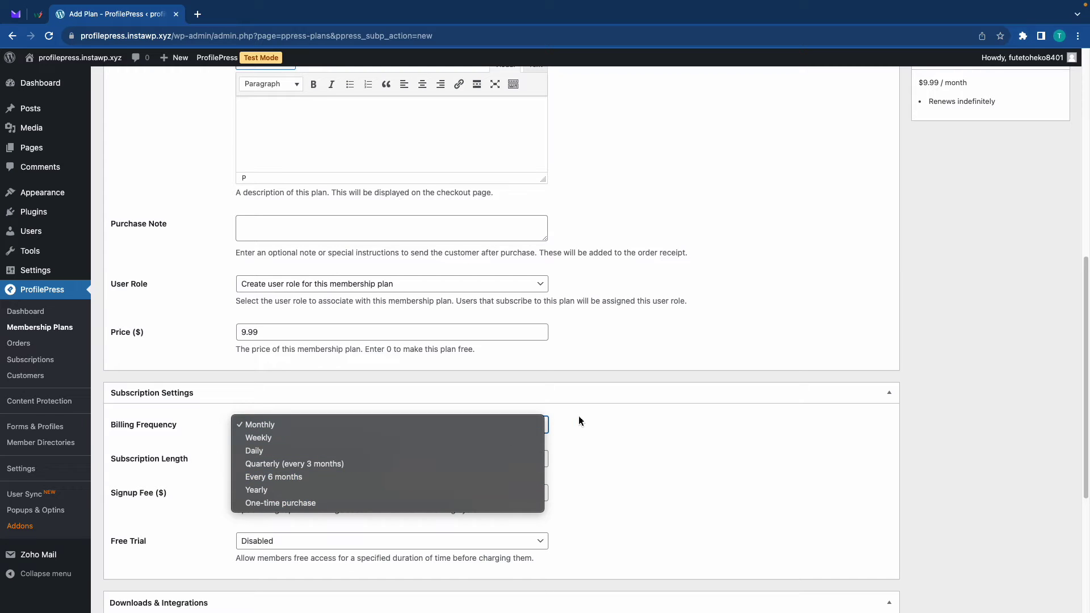
click(416, 502)
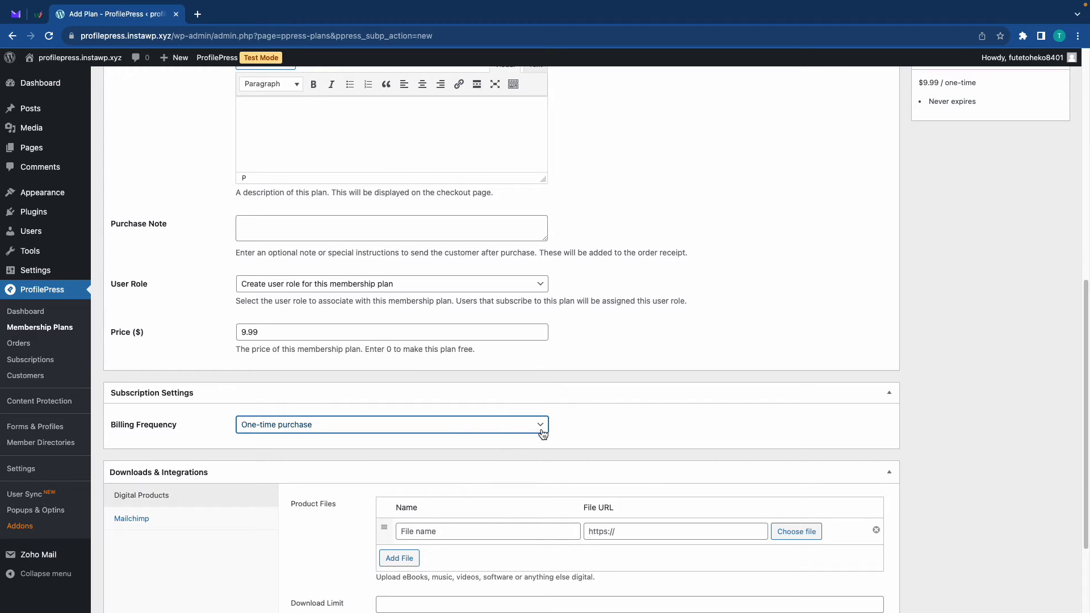
Add a product file named 'Profile Press' using the first video in the media library
scroll(467, 423, down, 2)
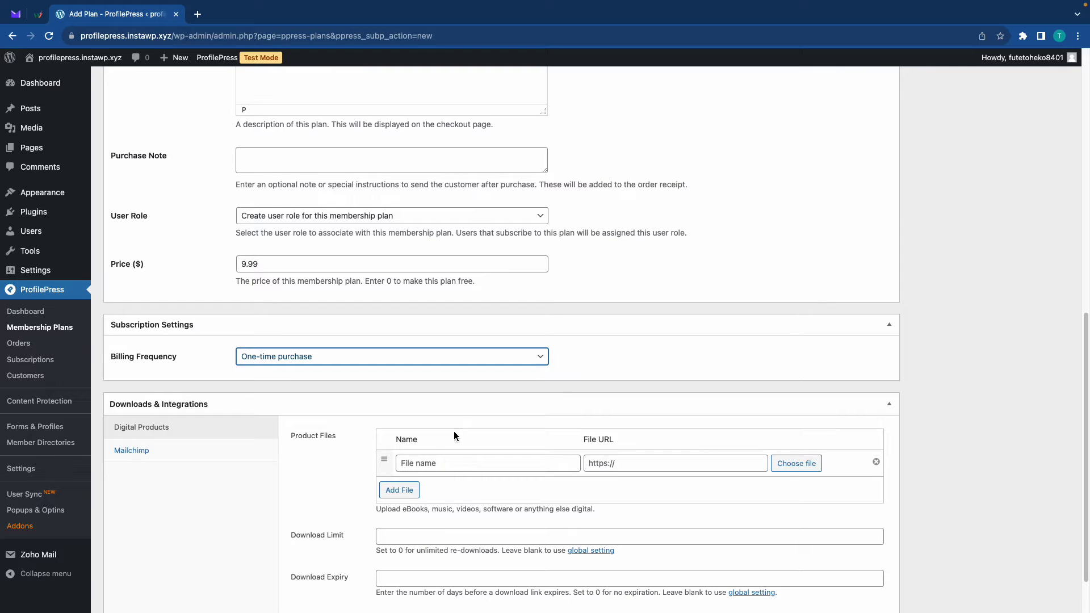
click(425, 460)
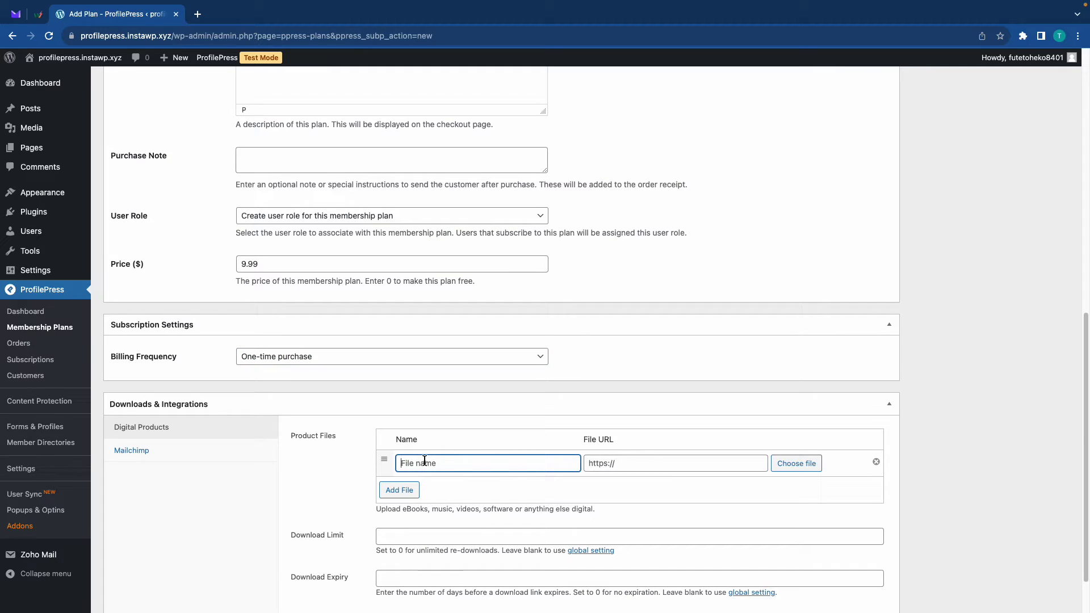
text(Profile Press Tutorial)
click(800, 466)
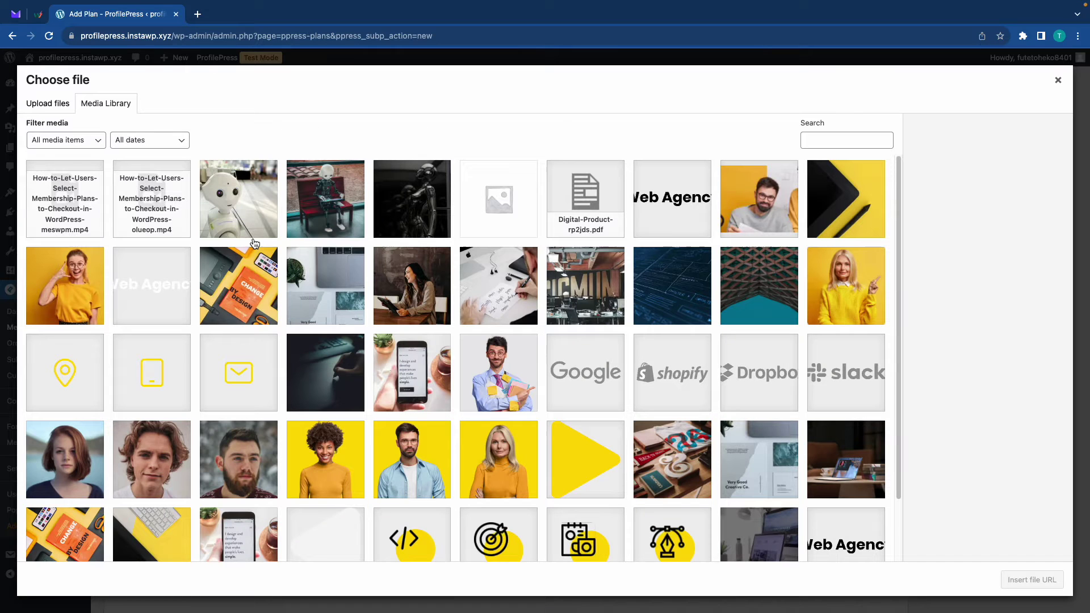
click(70, 200)
click(1028, 580)
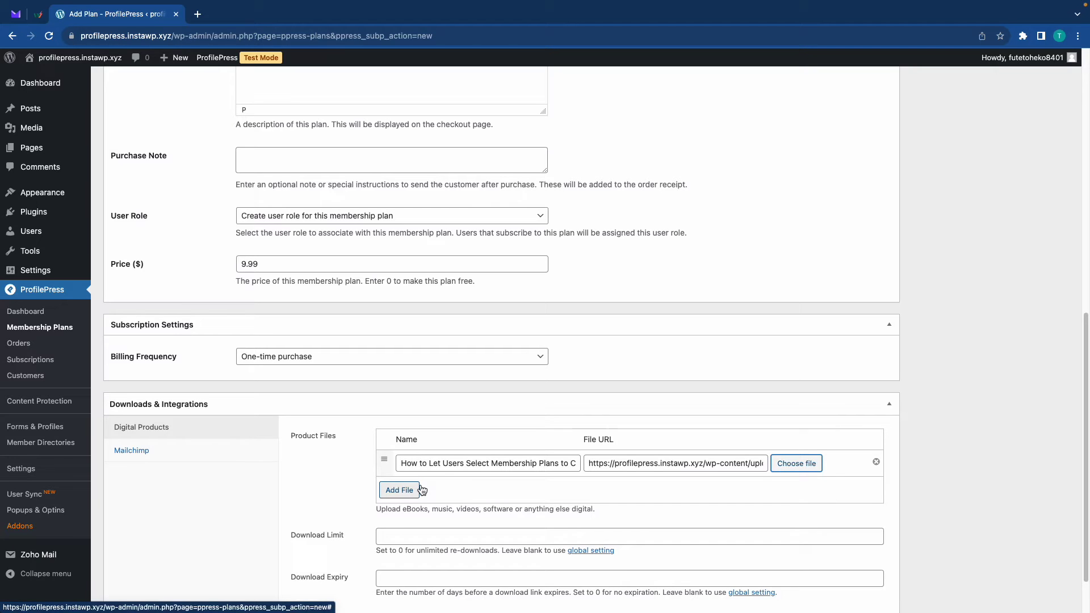
Set the download limit to 5
scroll(457, 470, down, 2)
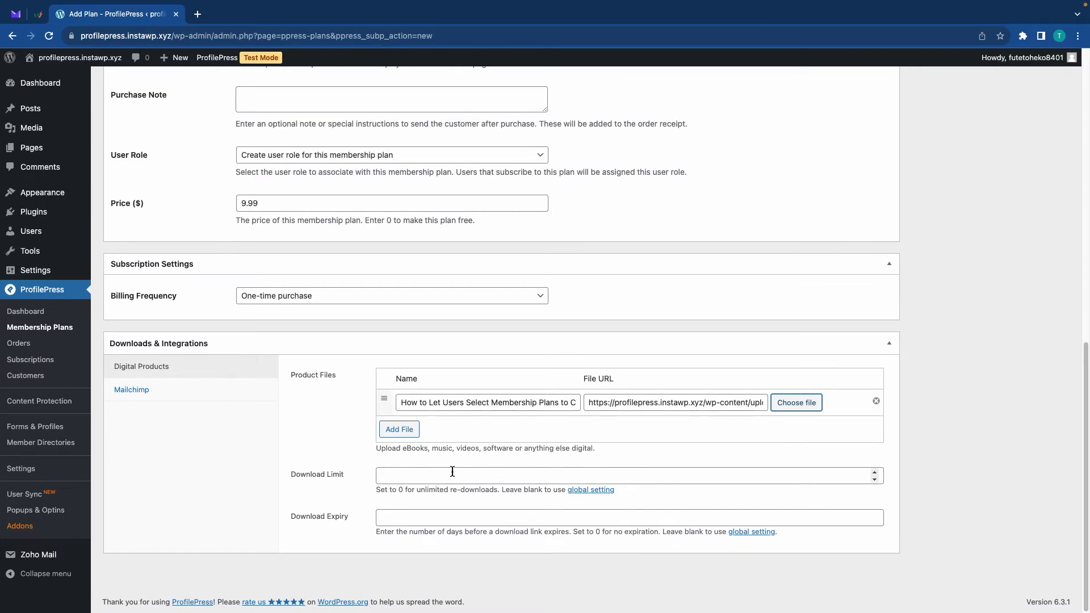
click(876, 473)
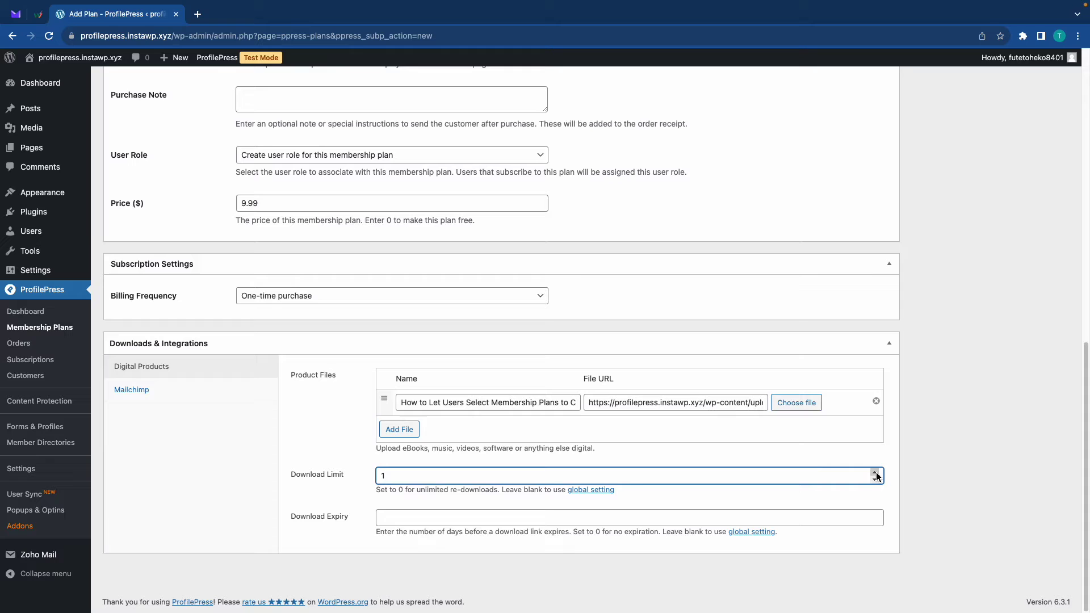
click(875, 473)
click(875, 473)
click(876, 473)
click(875, 473)
scroll(829, 520, up, 7)
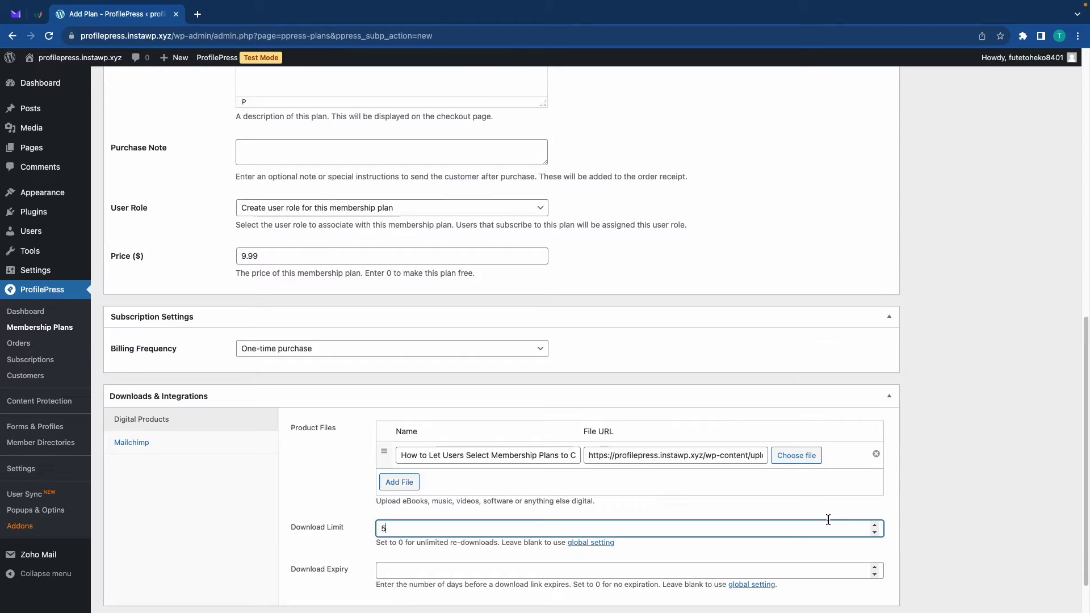
Save the One-time purchase plan and copy its checkout URL
click(1030, 310)
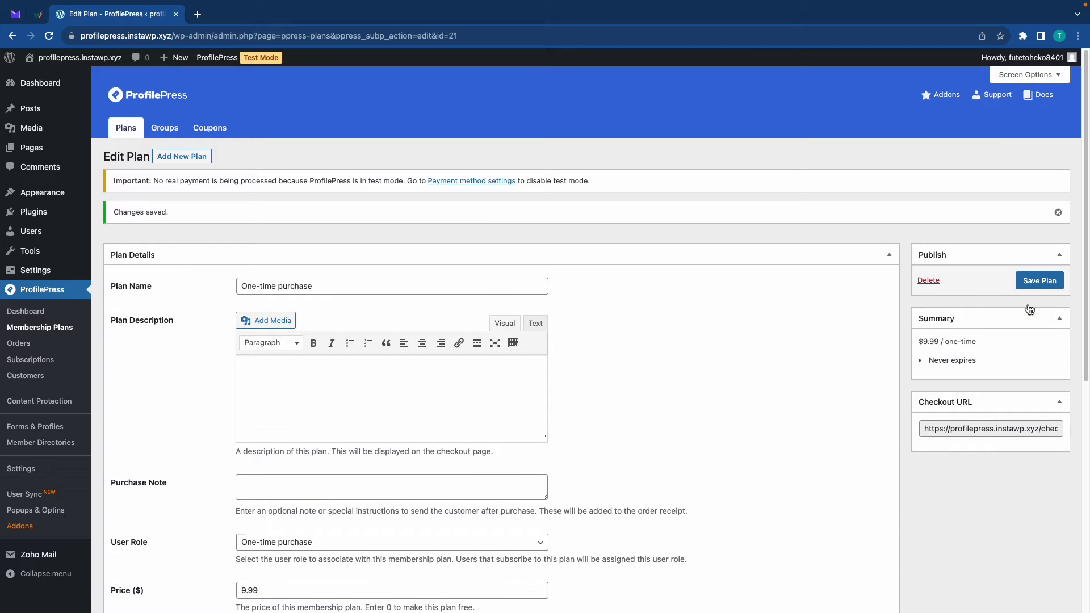
click(996, 430)
key(super+c)
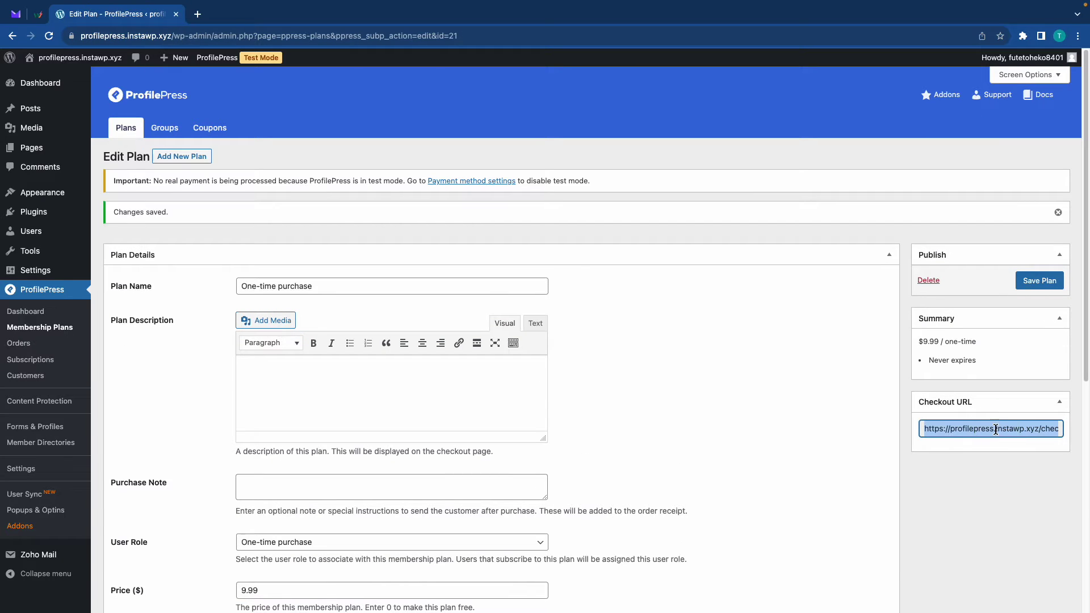
right_click(987, 435)
click(927, 453)
Create a new page titled 'Profile Press Tutorial'
mouse_move(177, 59)
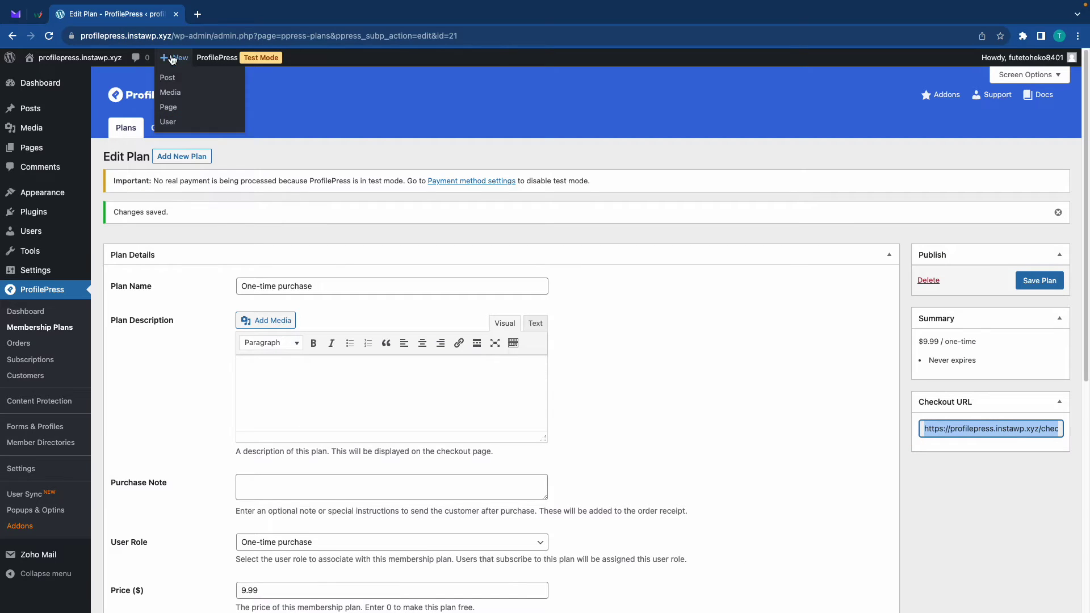
click(173, 109)
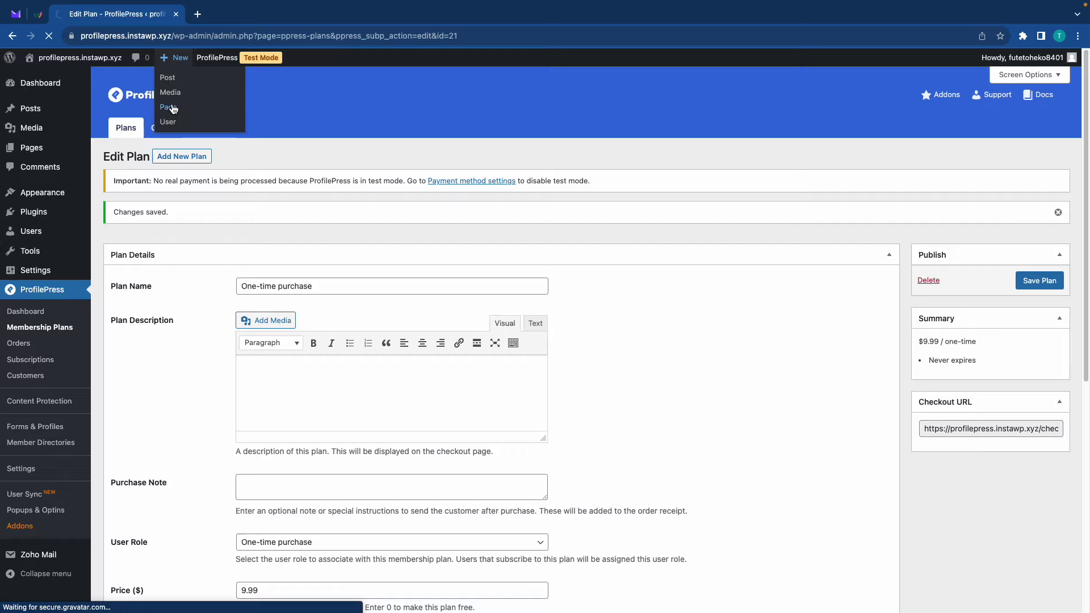
text(Profile )
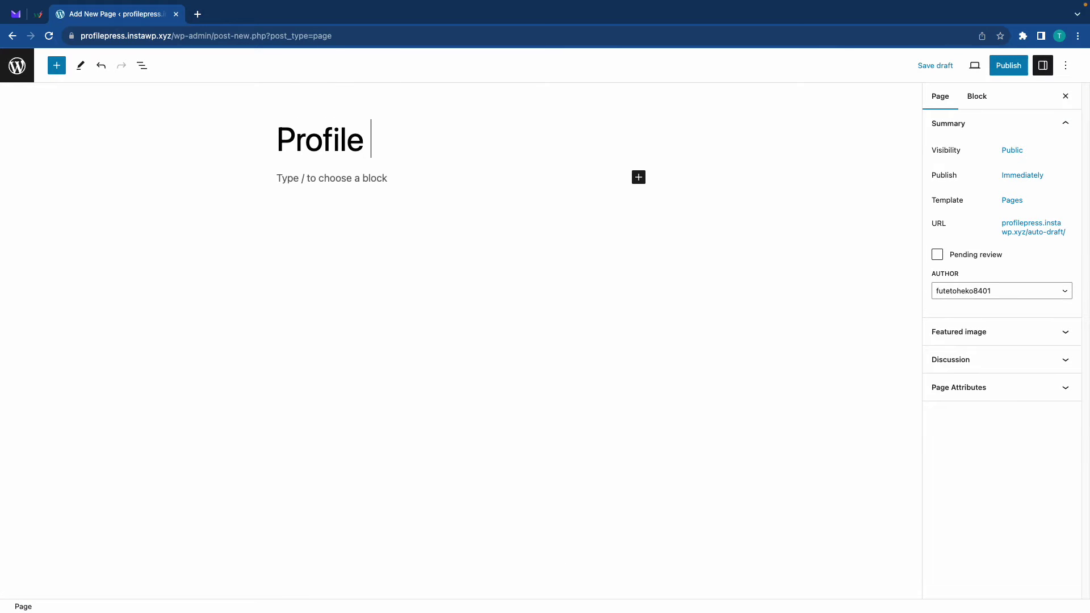
text(Press Tutorial)
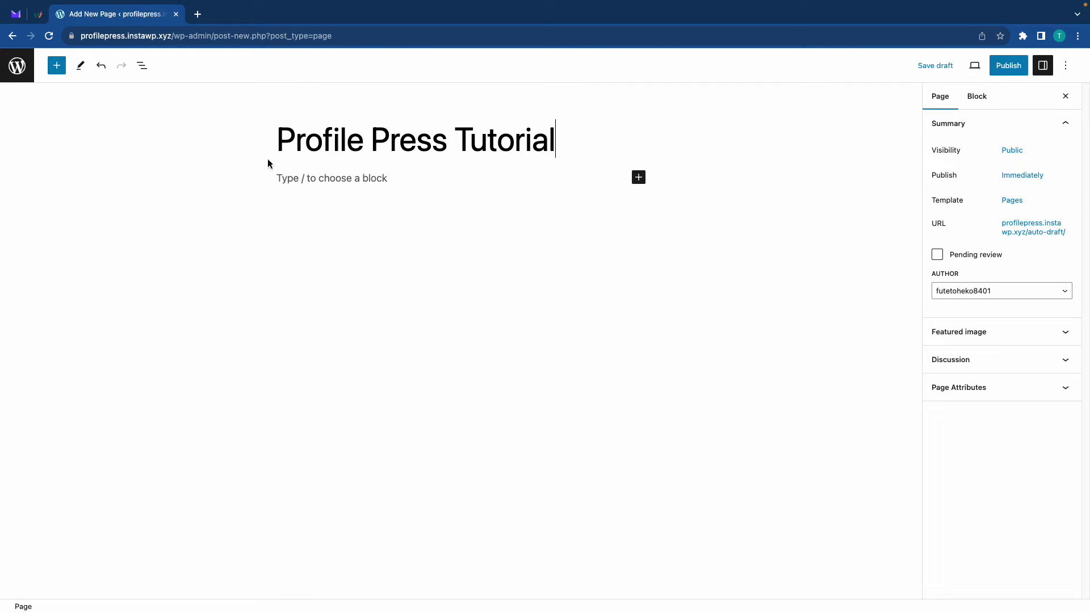
Add a 'Buy Now' button linked to the copied checkout URL and publish the page
click(276, 176)
text(/button)
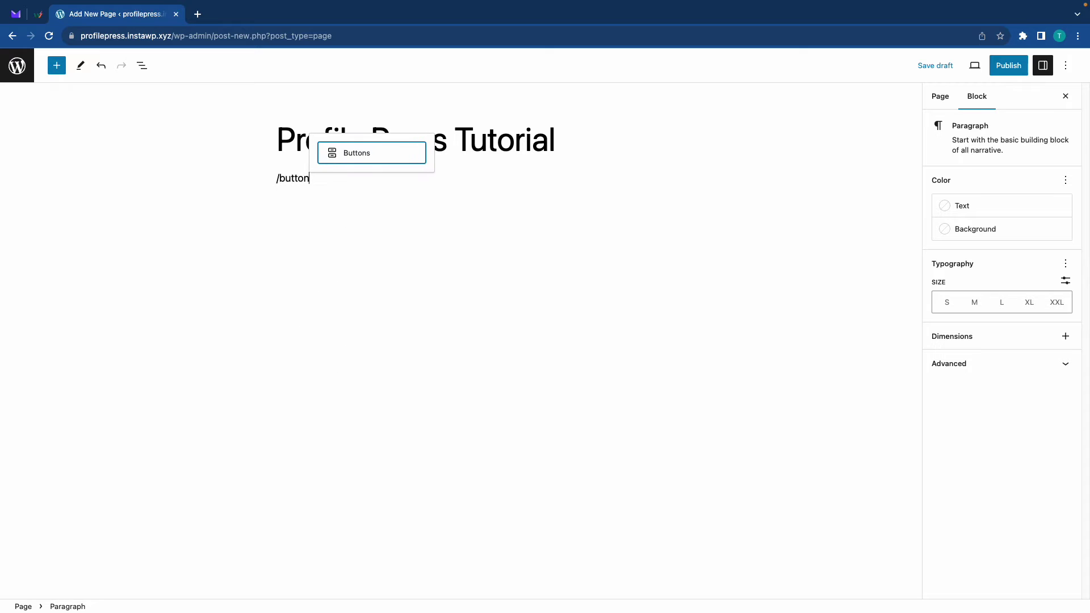
key(Return)
text(Buy Now)
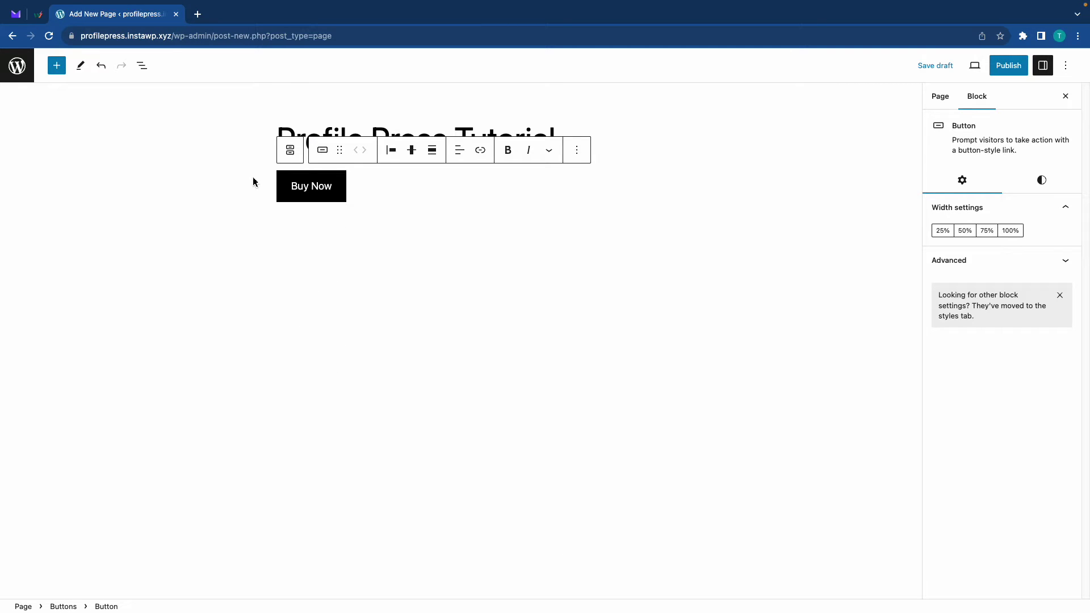
click(480, 150)
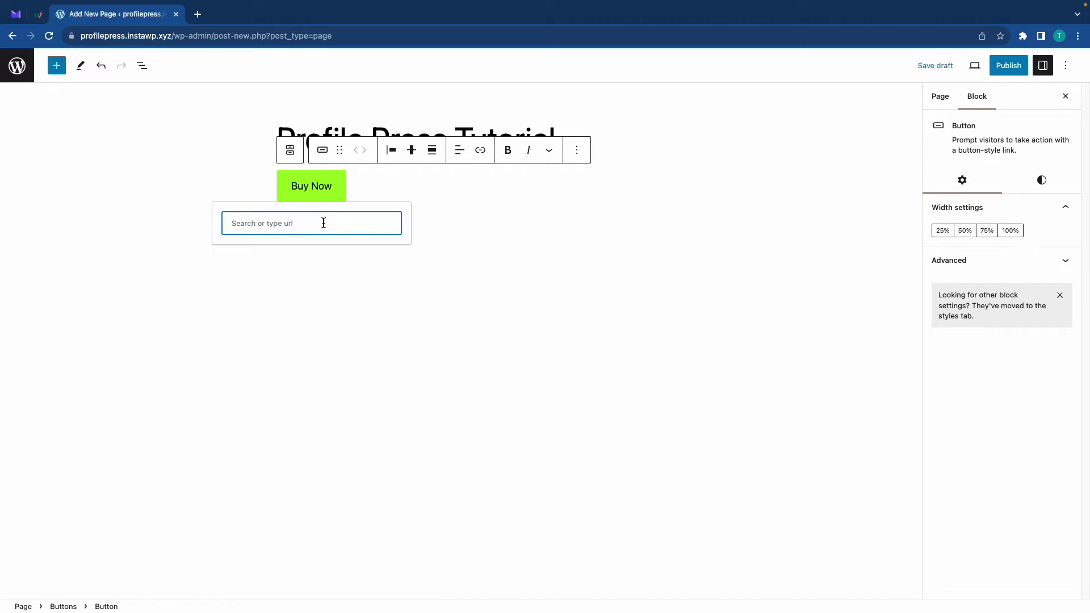
key(super+v)
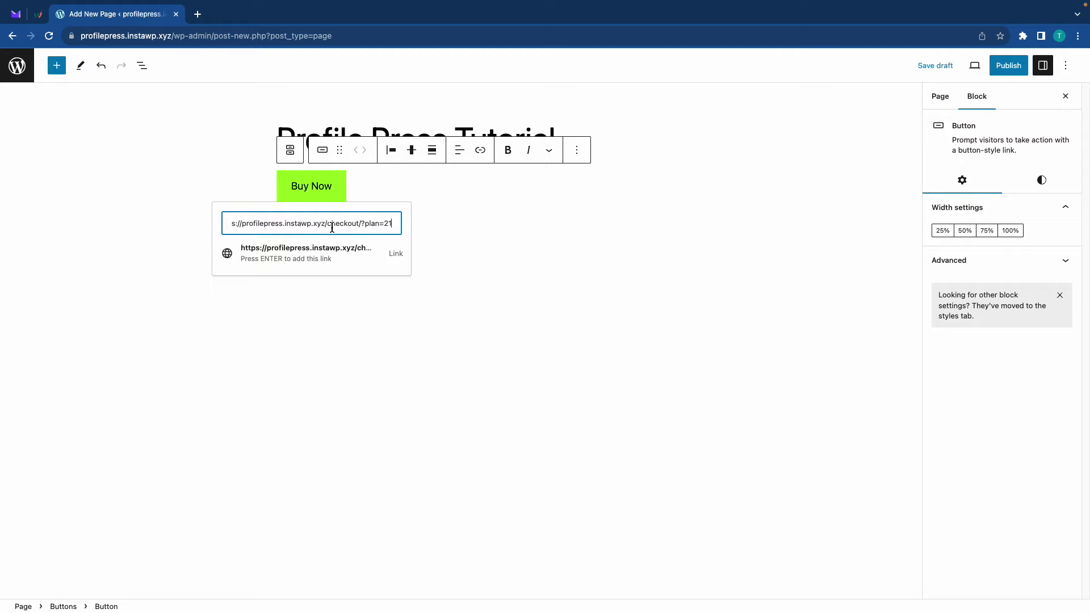
key(Return)
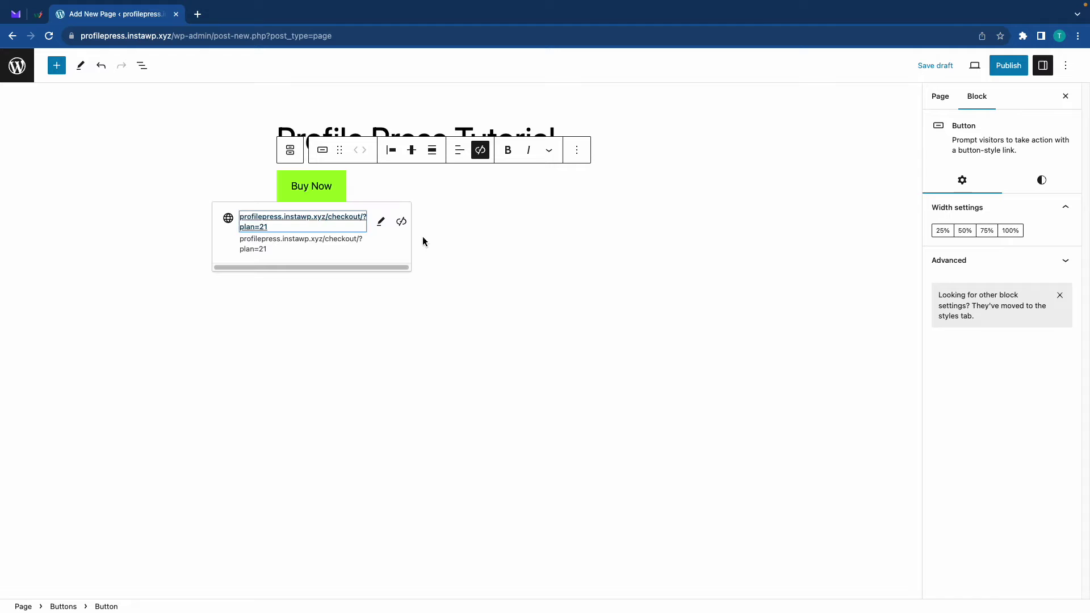
click(996, 66)
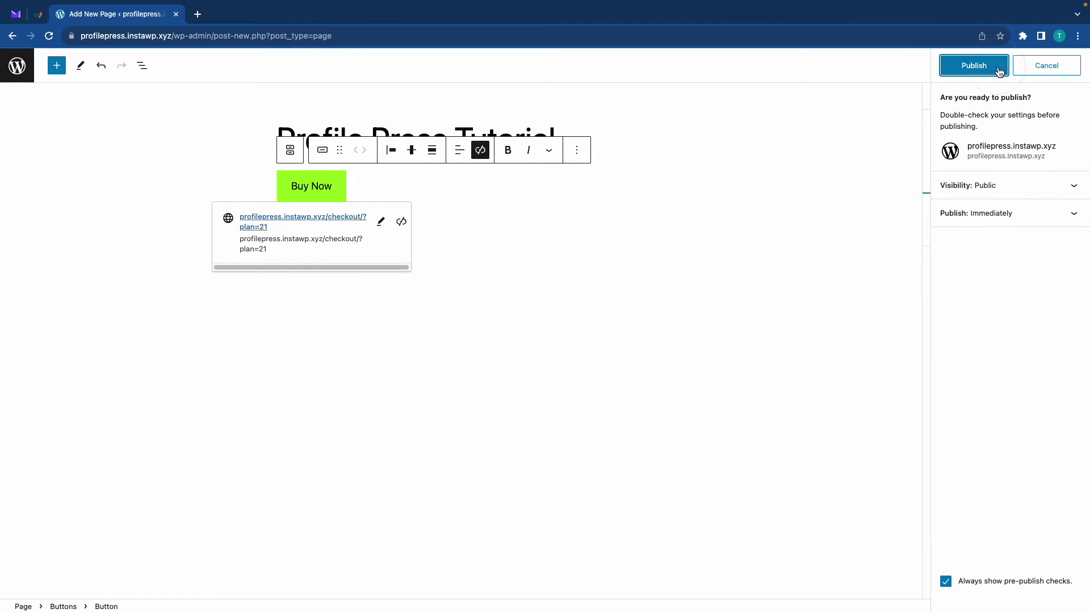
click(995, 67)
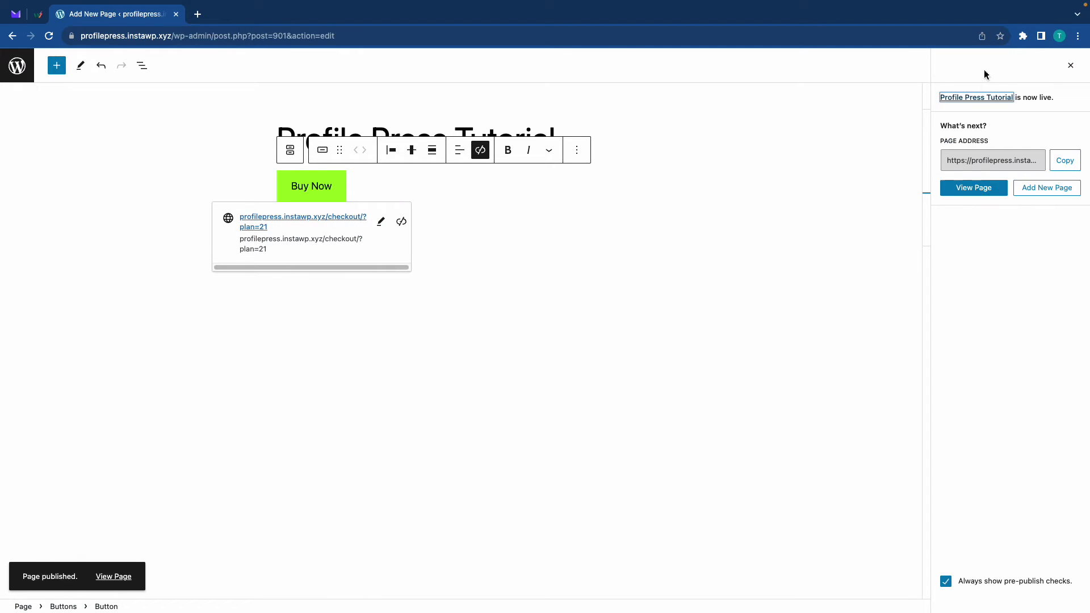
Open the published page in an incognito window and go to checkout via Buy Now
right_click(120, 576)
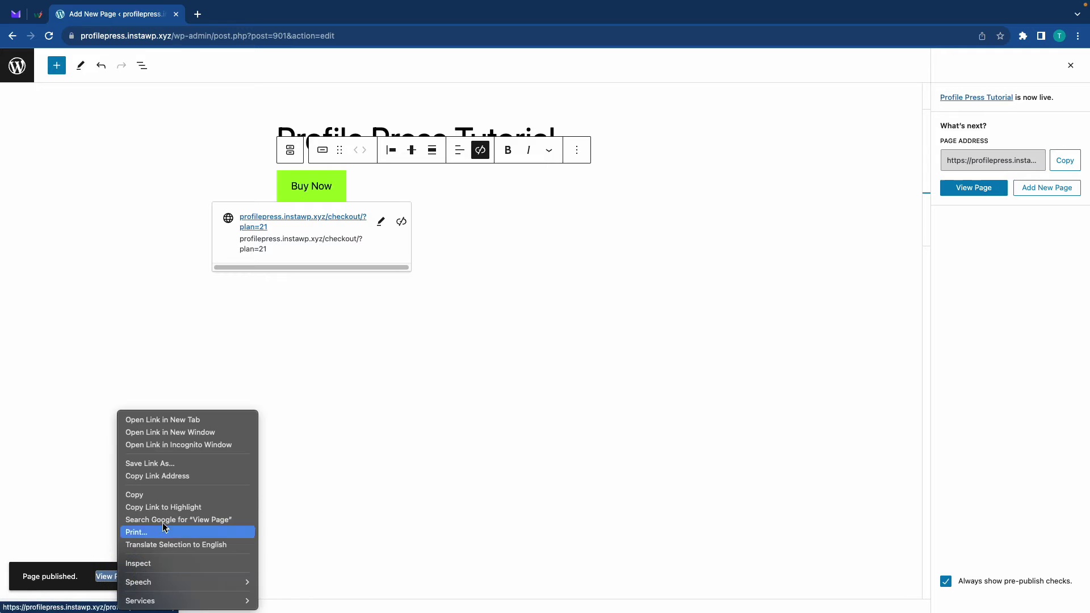
click(199, 449)
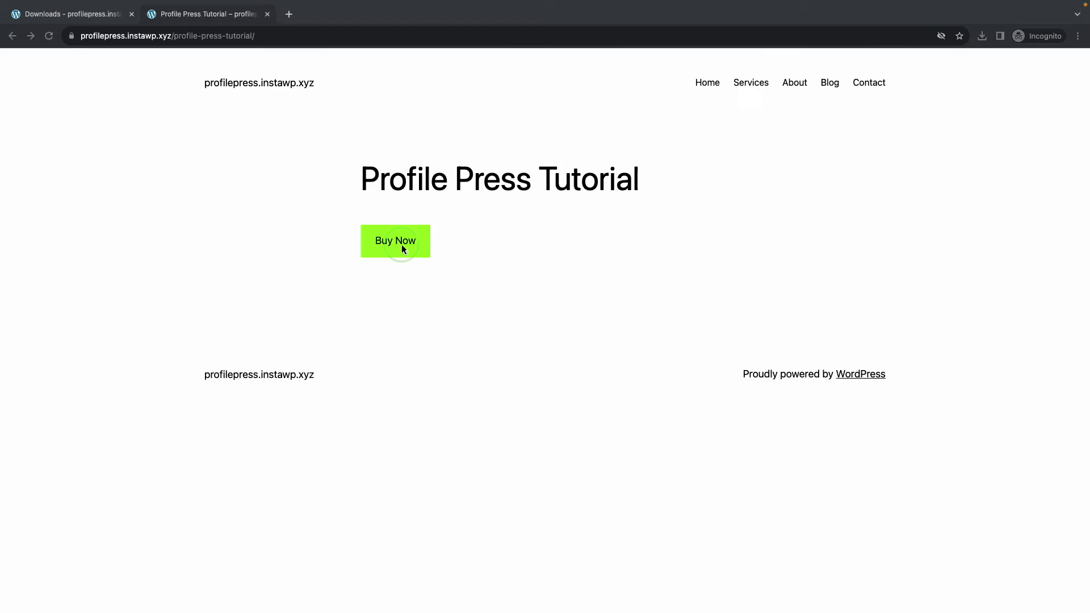
click(402, 248)
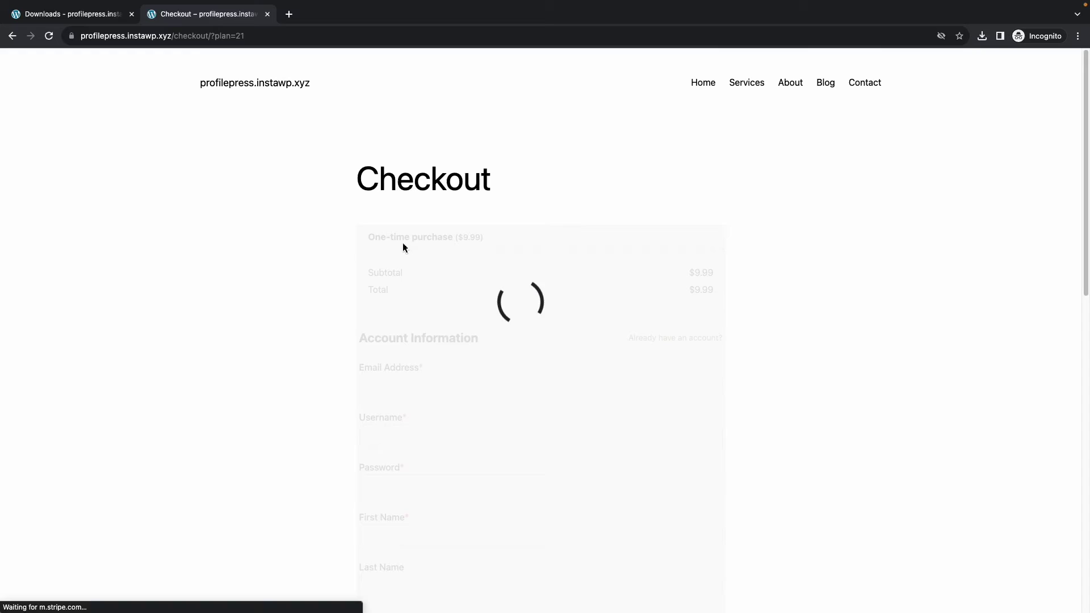
Fill in the account, card and billing address details on the checkout form
scroll(405, 248, down, 3)
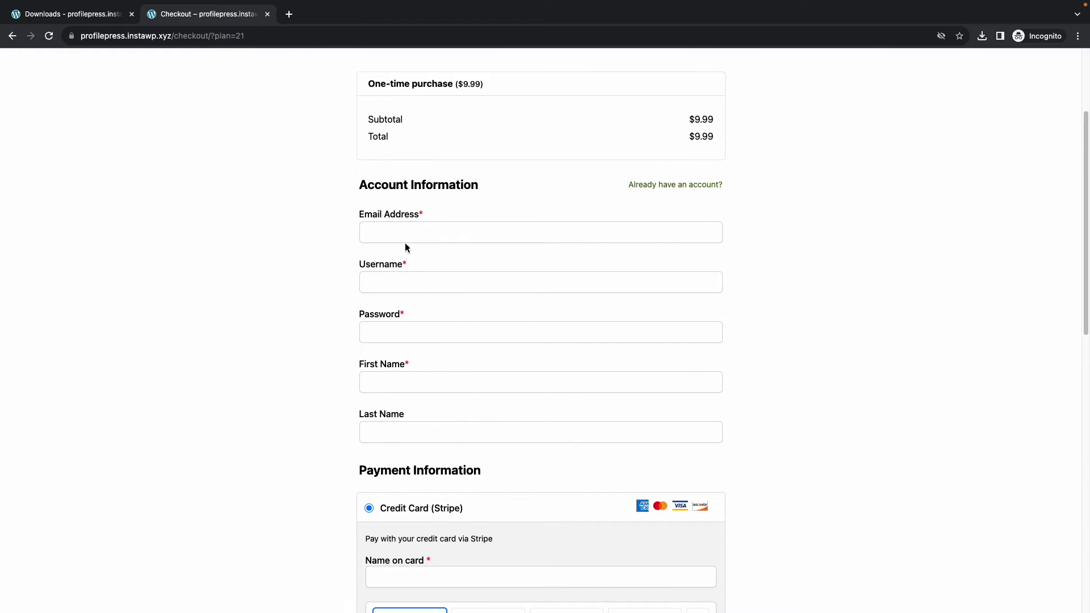
click(414, 234)
key(super+z)
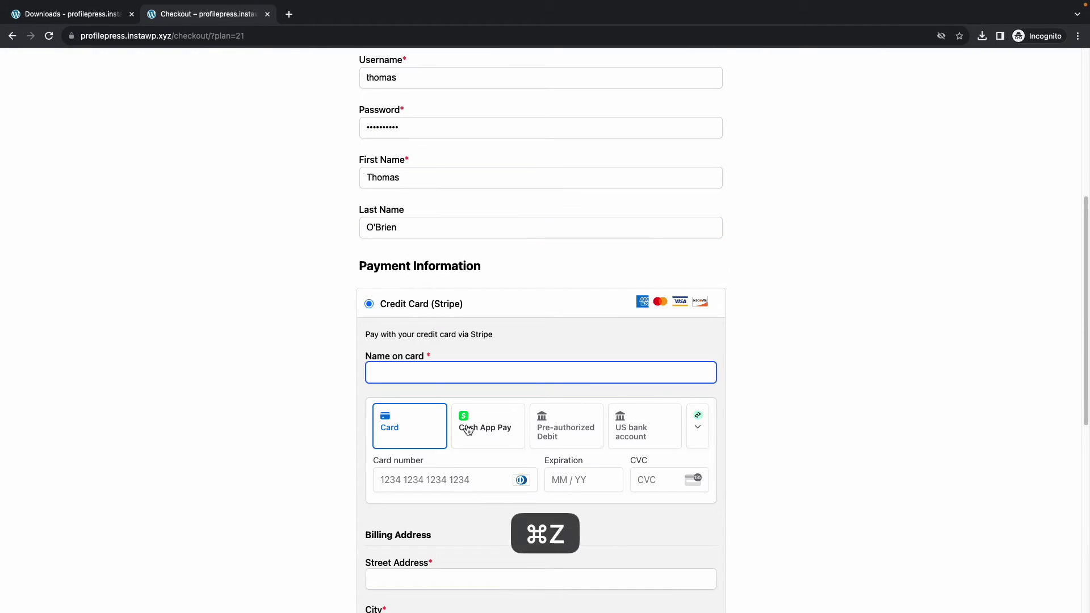
scroll(470, 428, down, 3)
click(508, 459)
key(super+z)
scroll(508, 398, down, 5)
Pay $9.99 for the plan and open the purchased subscription's details
click(557, 446)
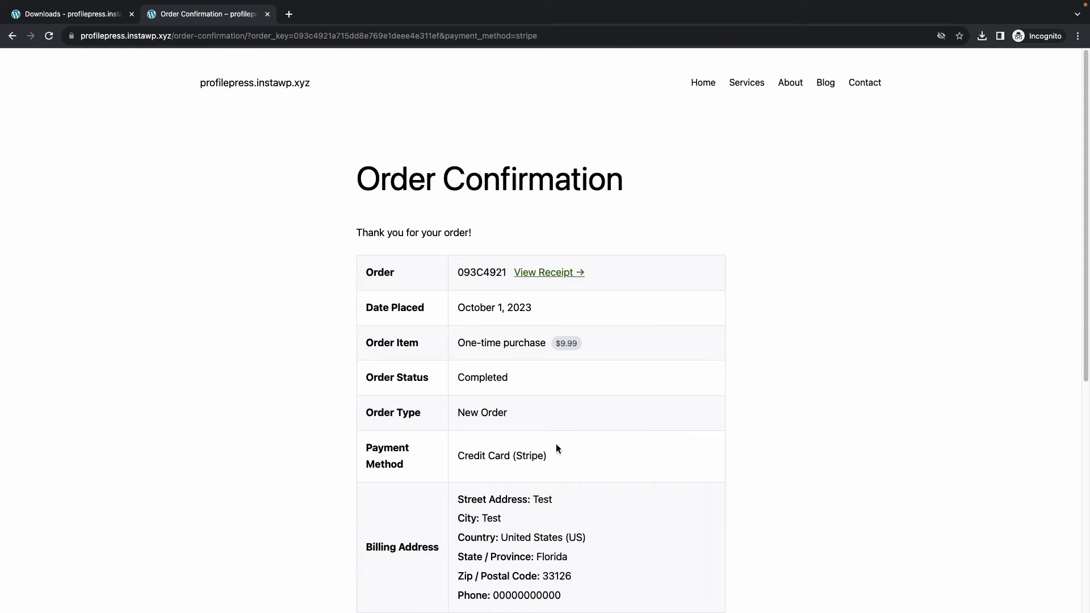
scroll(557, 449, down, 5)
scroll(557, 448, down, 1)
click(393, 476)
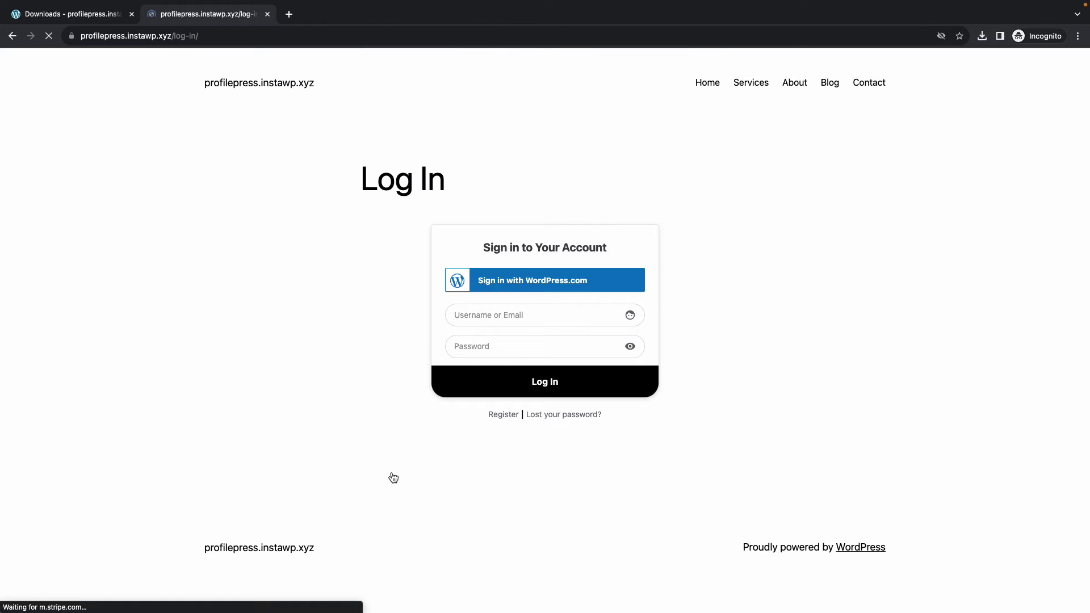
Log in with the new subscriber's username and password
click(519, 316)
text(thom)
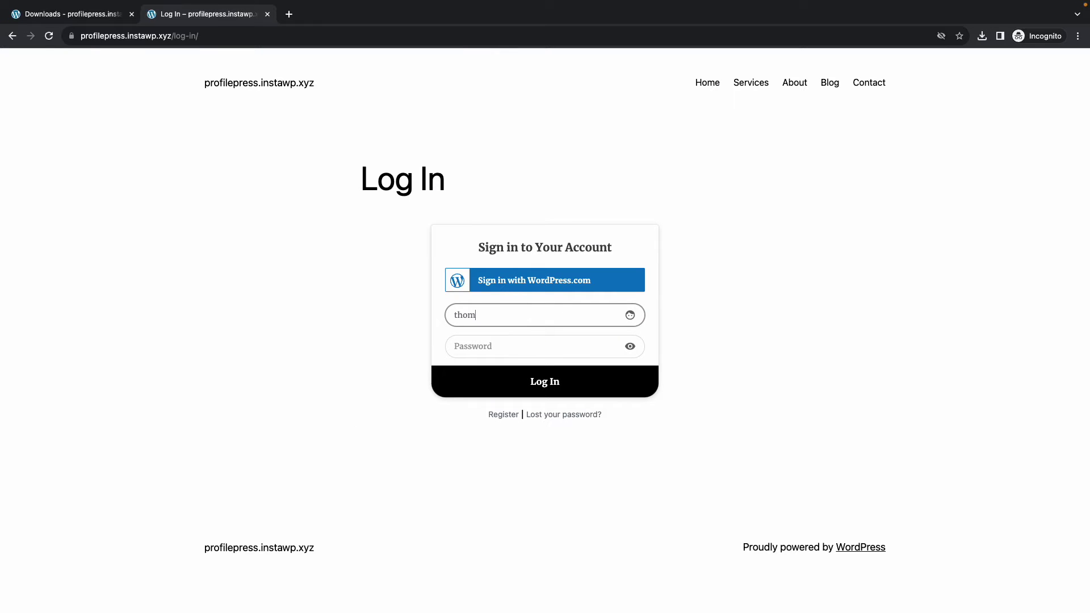
text(as)
key(Tab)
text(password)
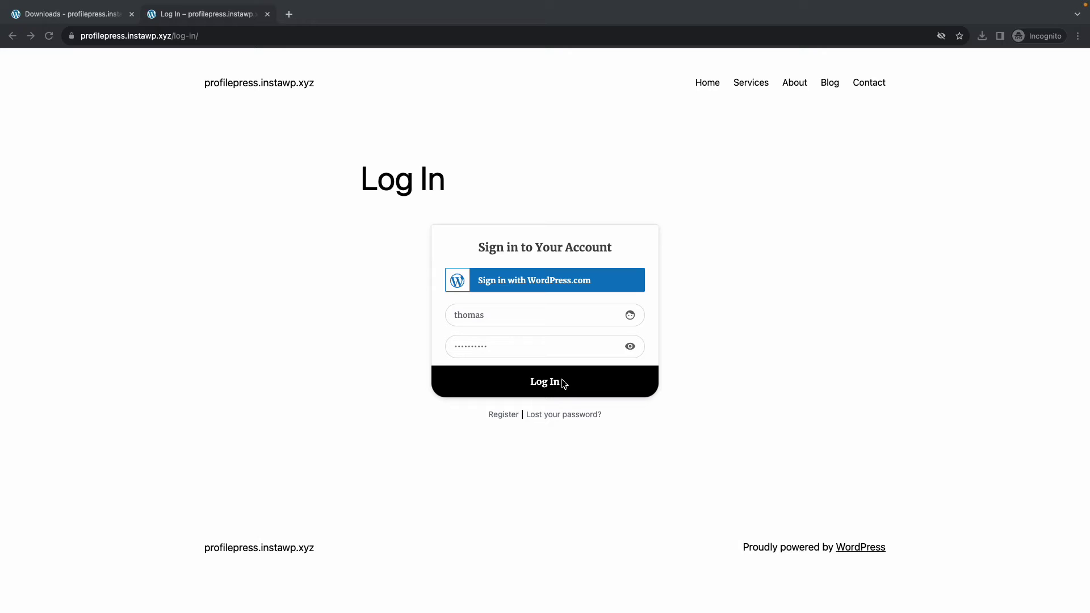
click(543, 388)
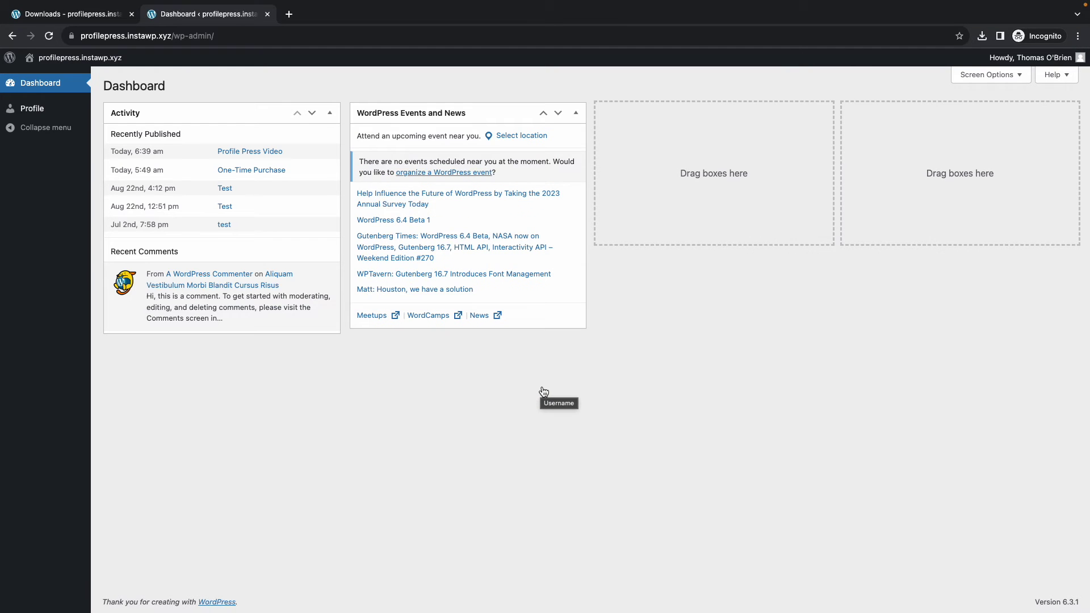
Download the purchased video from My Account's Downloads list
click(38, 109)
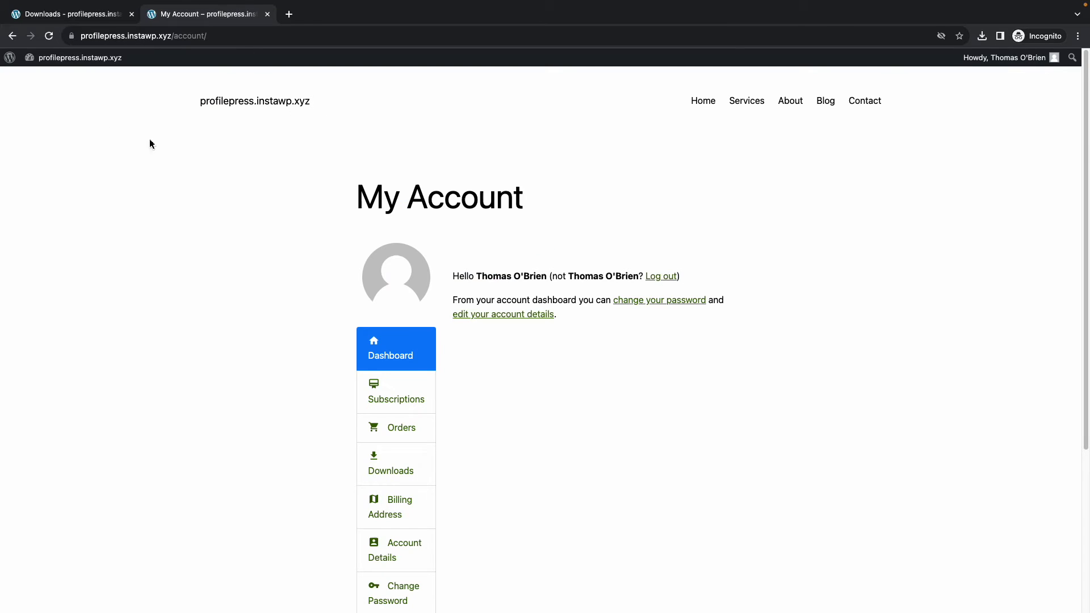
scroll(426, 349, down, 5)
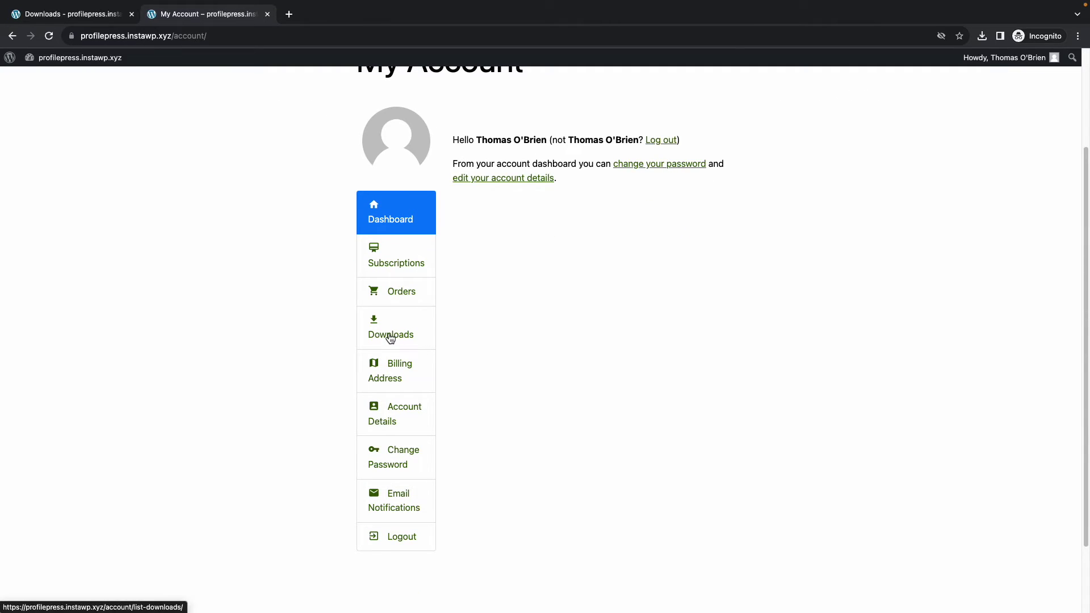
click(391, 336)
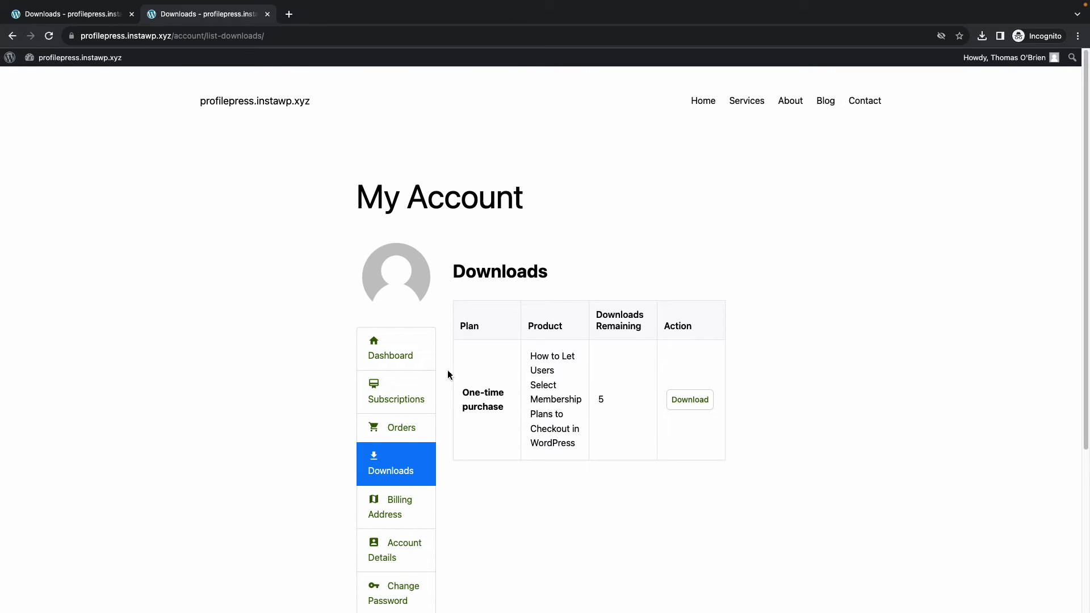
click(690, 408)
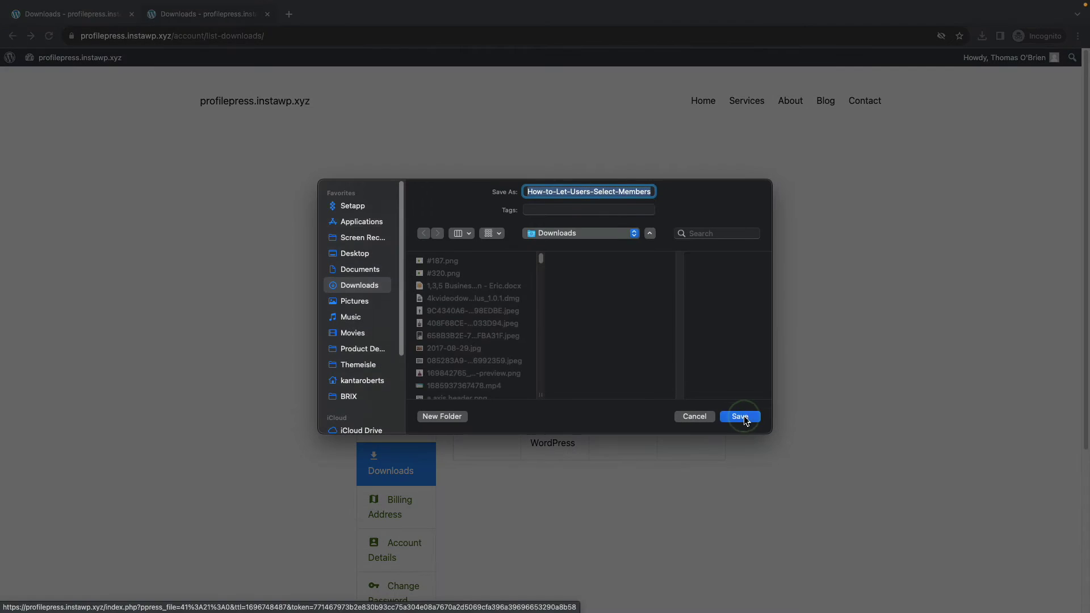
Save the downloaded video file and start a new membership plan
click(740, 415)
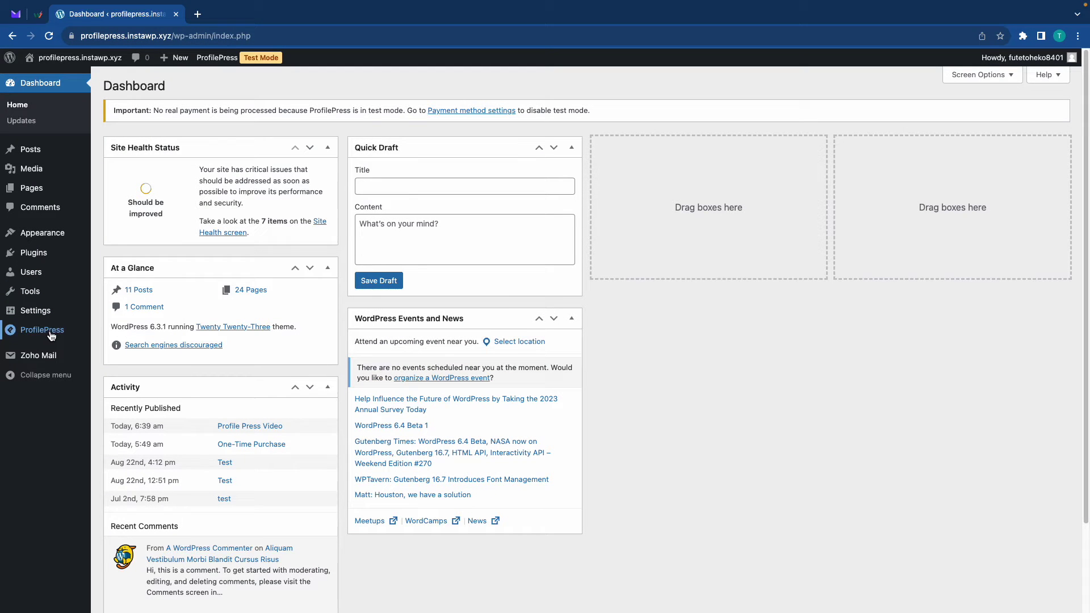
mouse_move(51, 336)
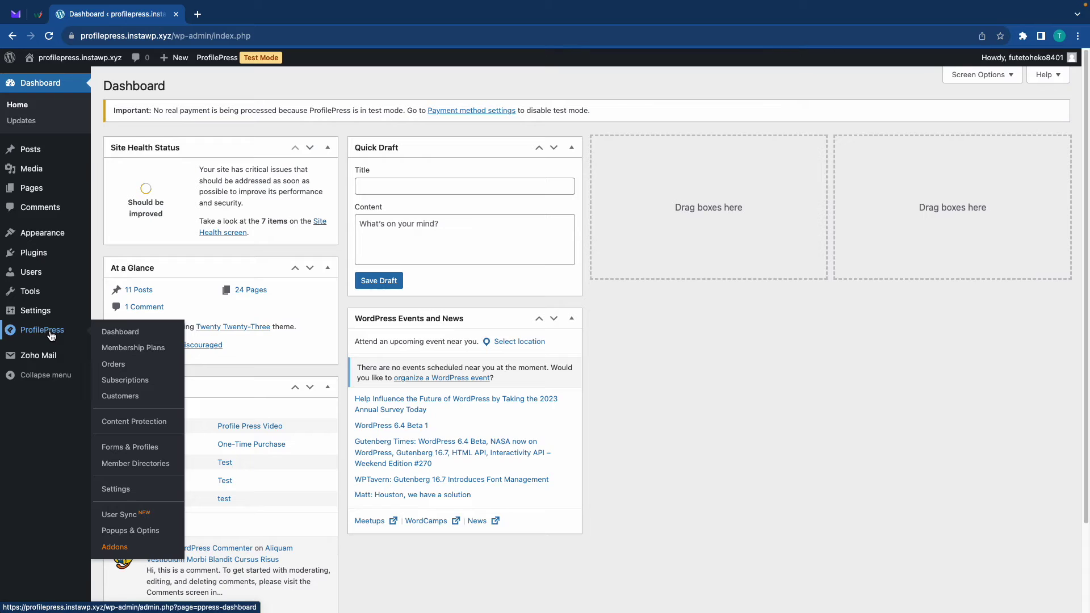
click(125, 353)
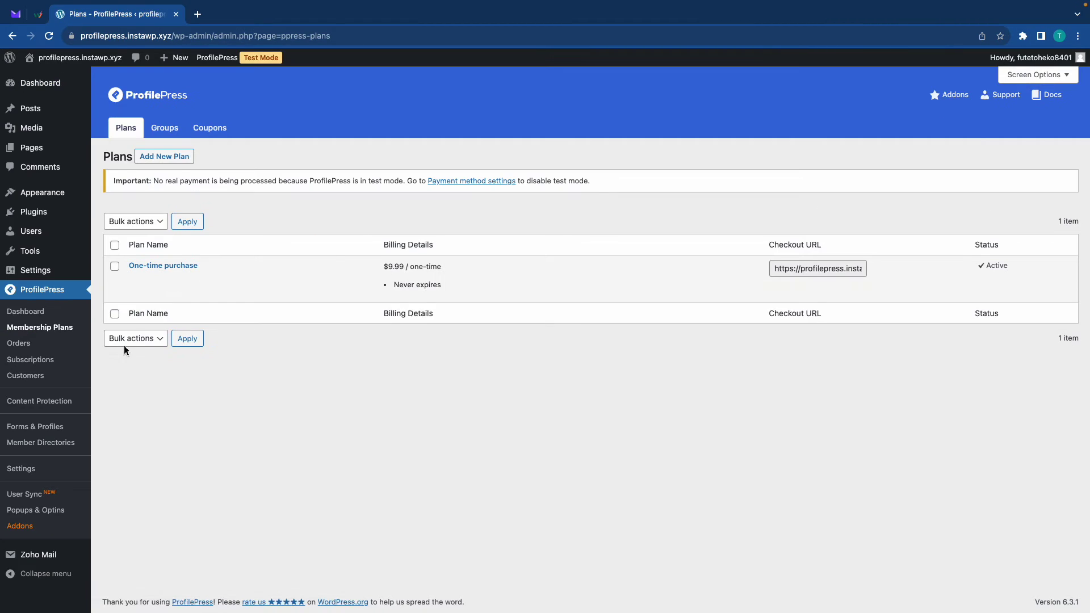
click(165, 156)
Name the plan 'Pro User' and set its price to 12.99
click(292, 256)
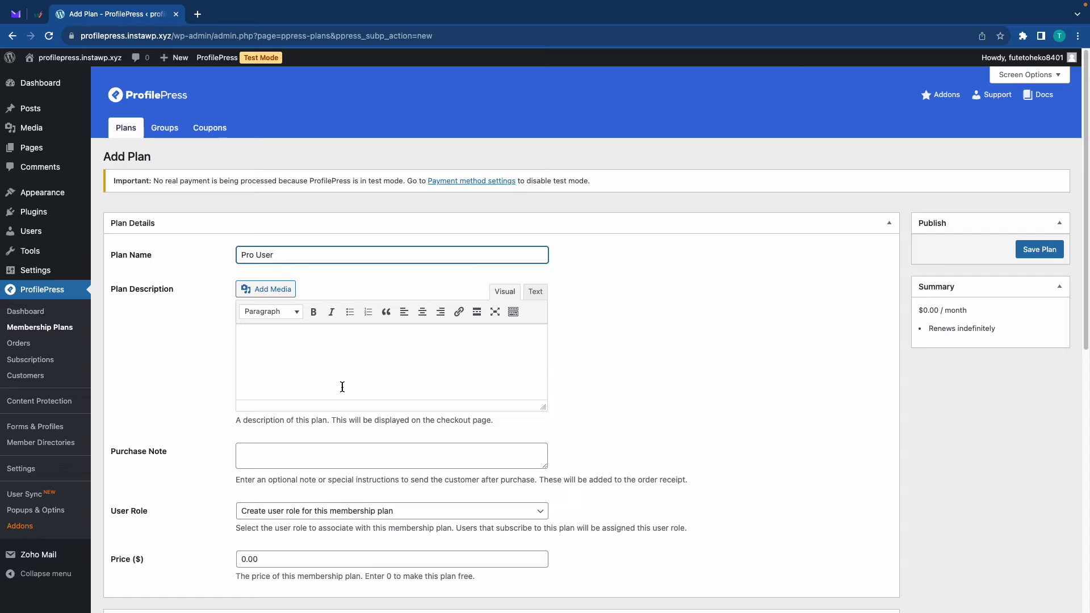
scroll(313, 455, down, 2)
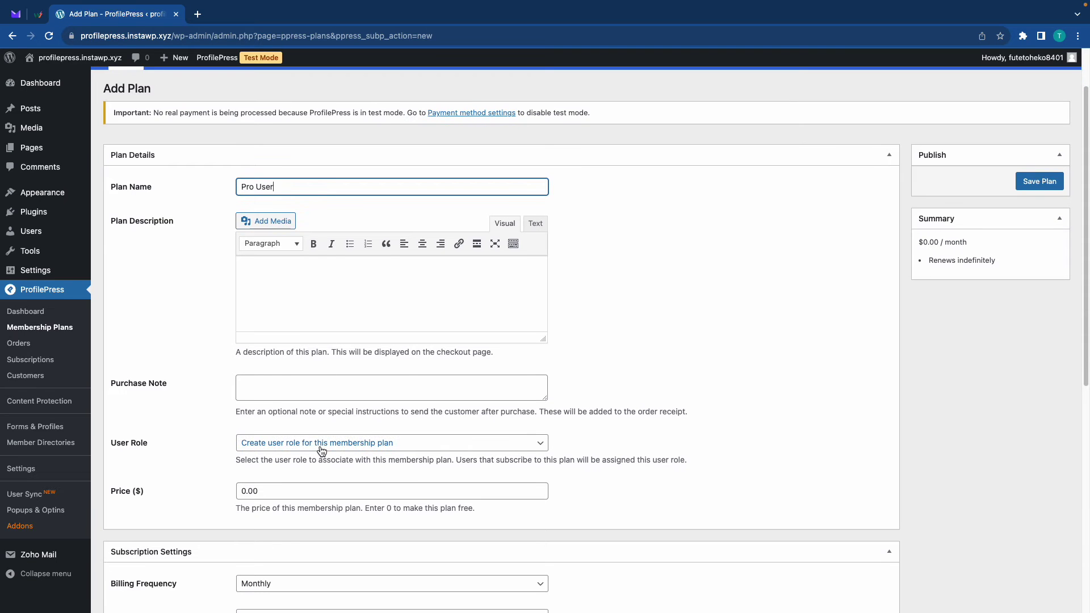
scroll(305, 450, down, 2)
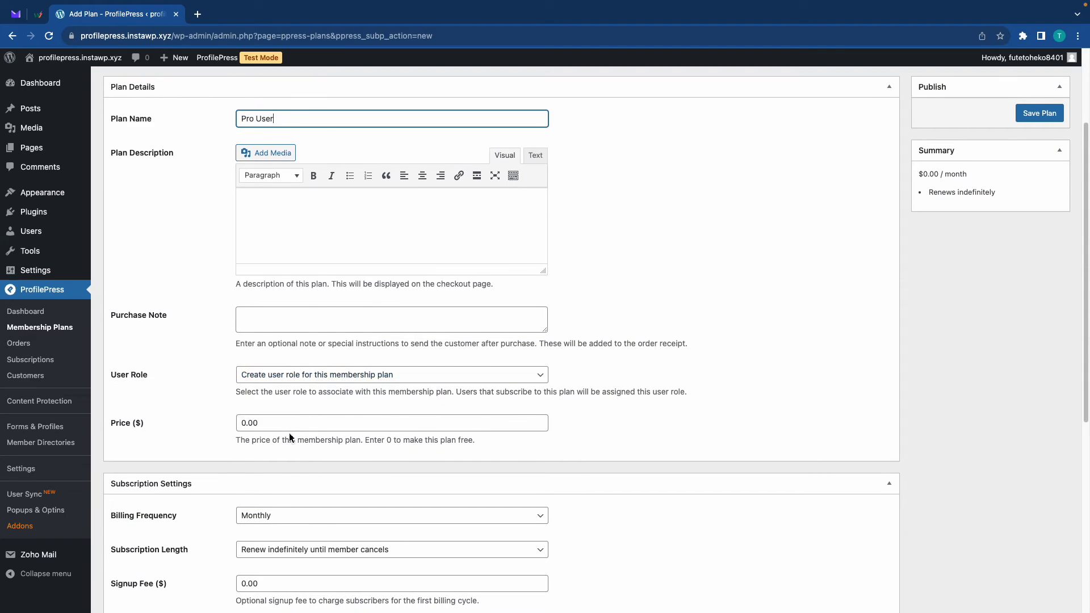
click(285, 426)
drag(282, 424, 233, 426)
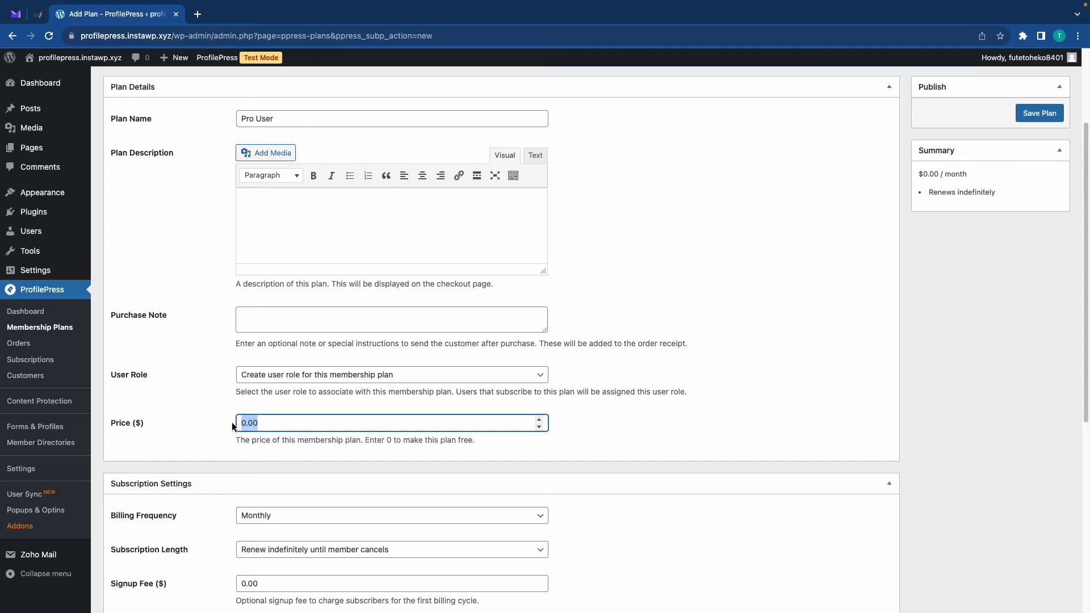
text(12.99)
Set the subscription length to renew until the member cancels
scroll(292, 414, down, 4)
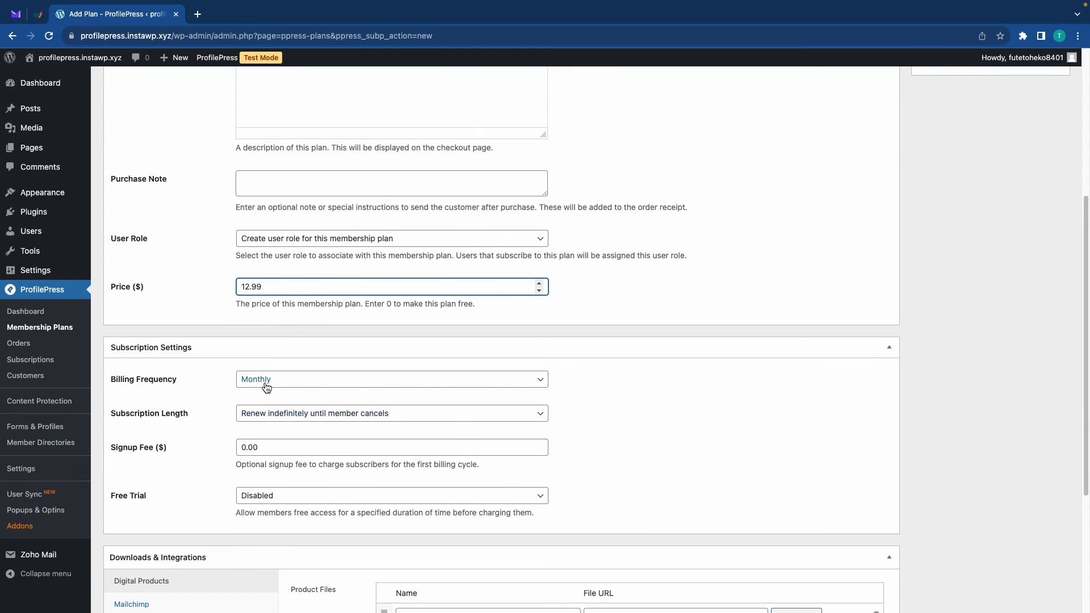
click(288, 419)
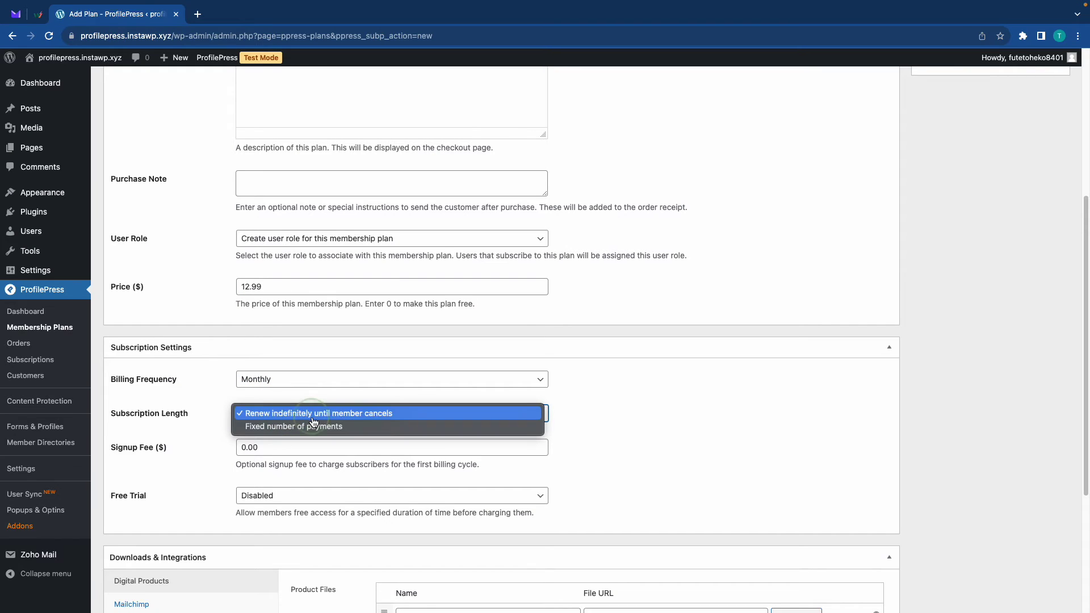
click(314, 419)
scroll(264, 427, down, 2)
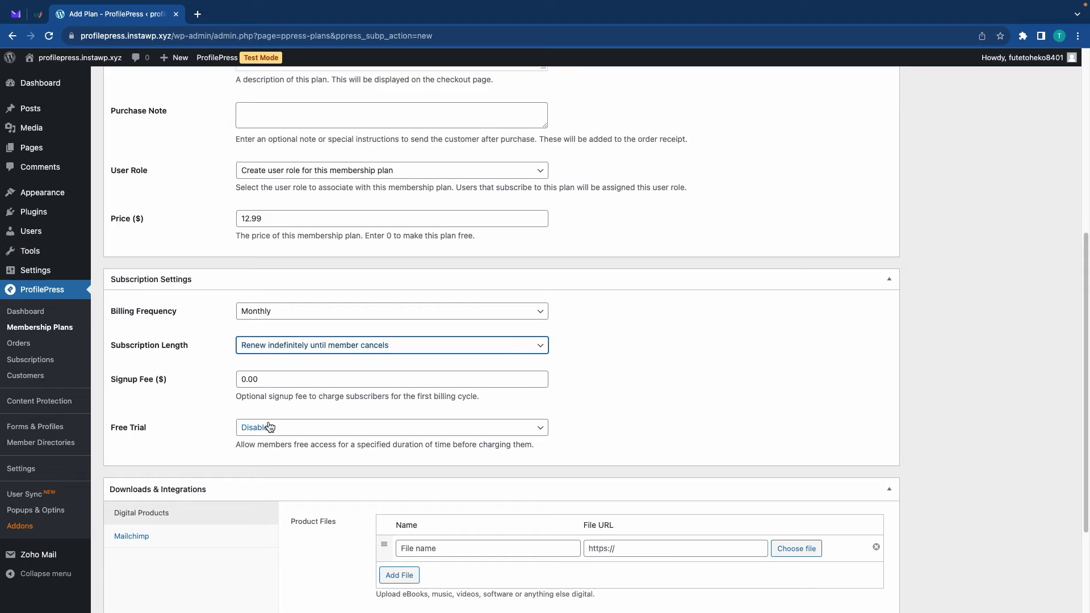
scroll(269, 427, down, 4)
scroll(322, 436, up, 12)
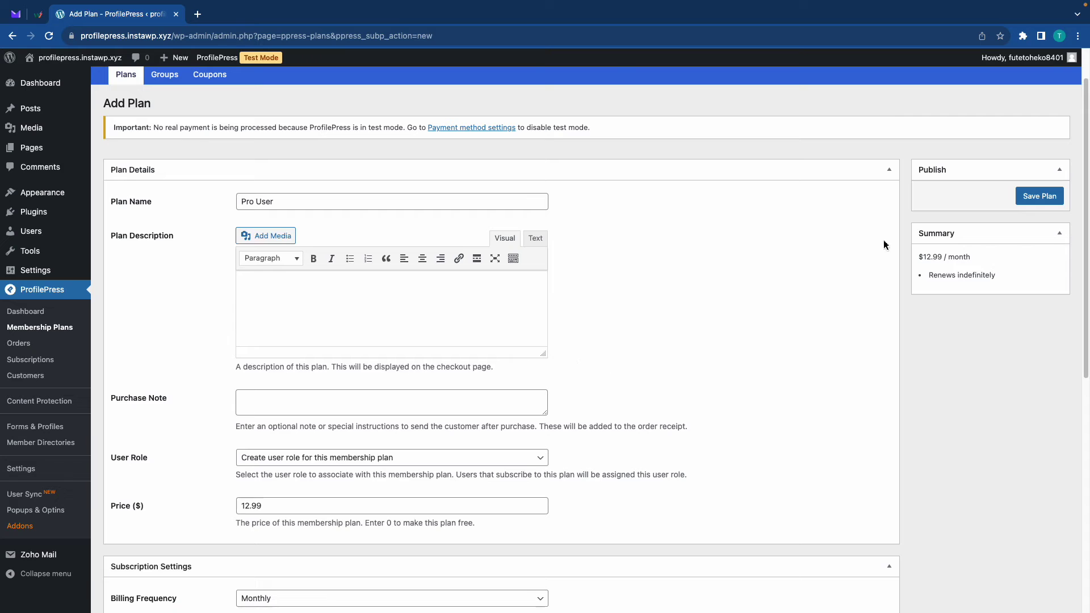
Save the Pro User plan and copy its checkout URL
click(1034, 202)
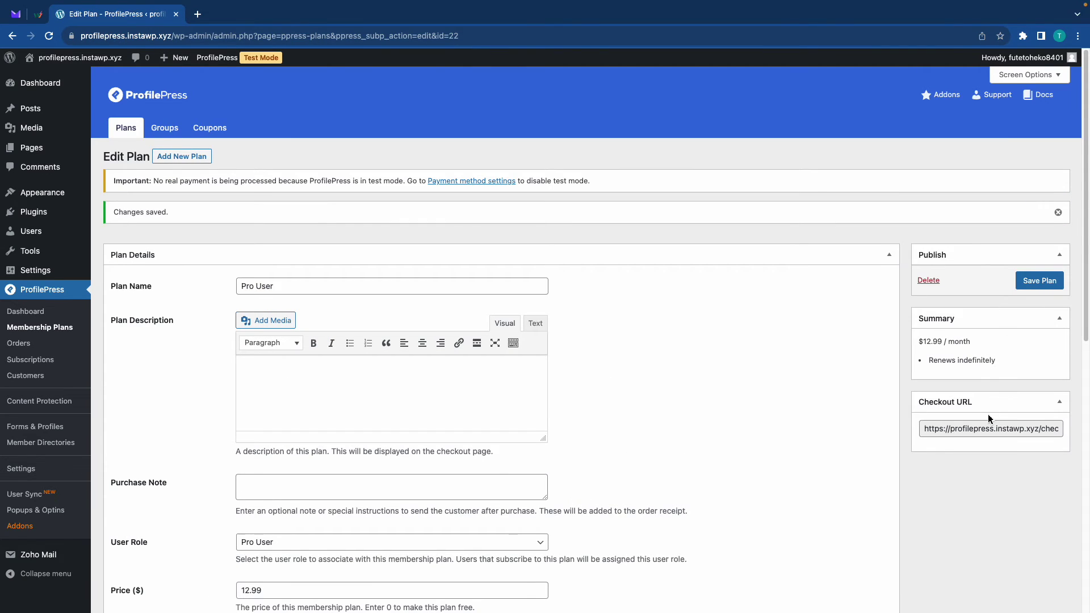
click(991, 429)
right_click(999, 427)
click(874, 448)
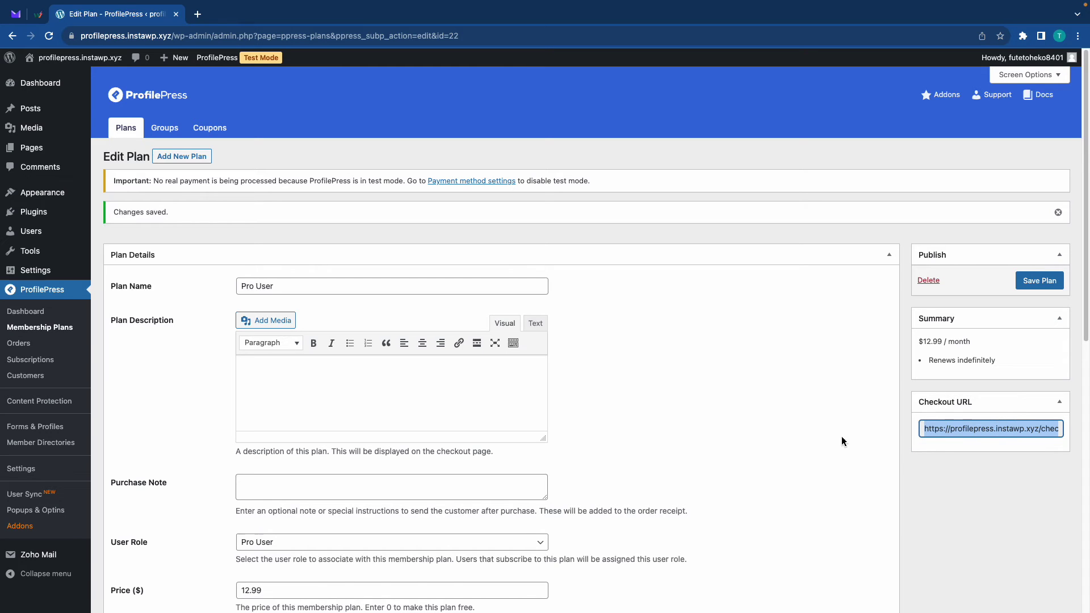
Create a new page titled 'Video Catalog'
mouse_move(180, 58)
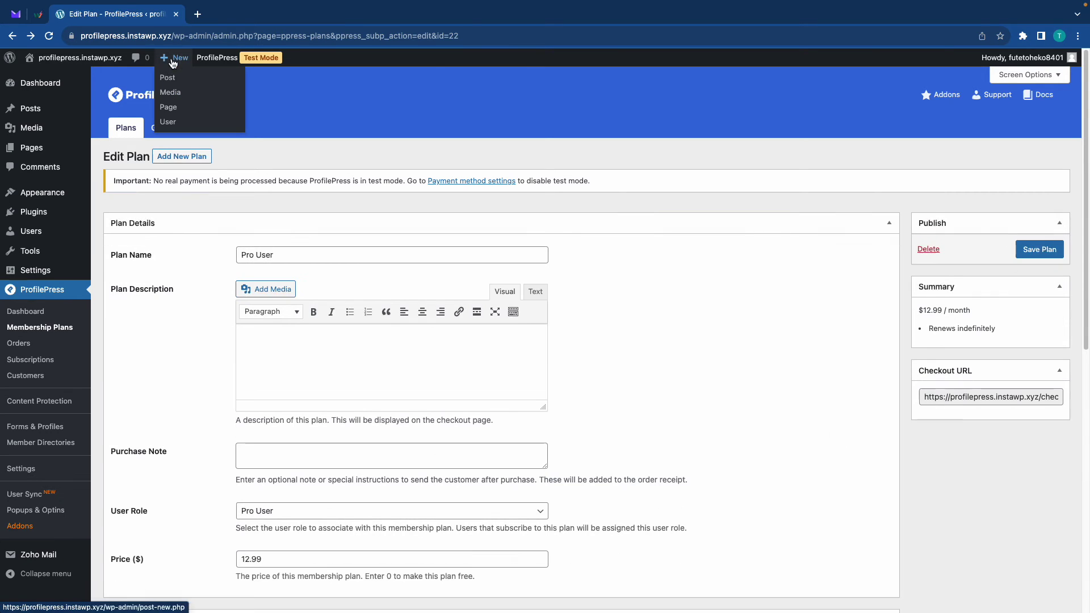
click(165, 104)
click(296, 148)
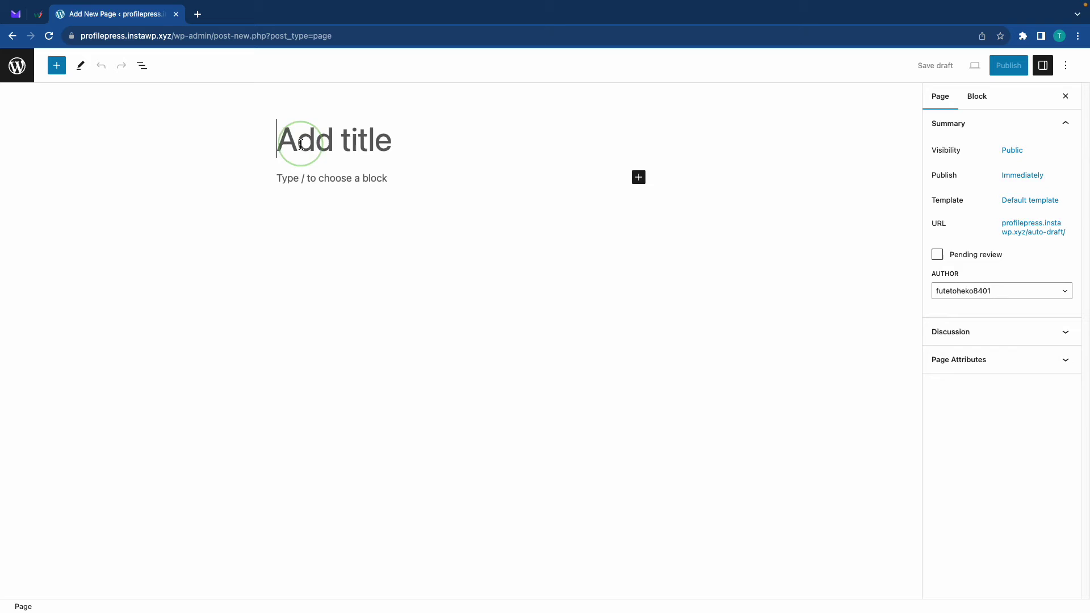
text(Video Catalog)
Embed the first media-library video in a Video block
click(307, 175)
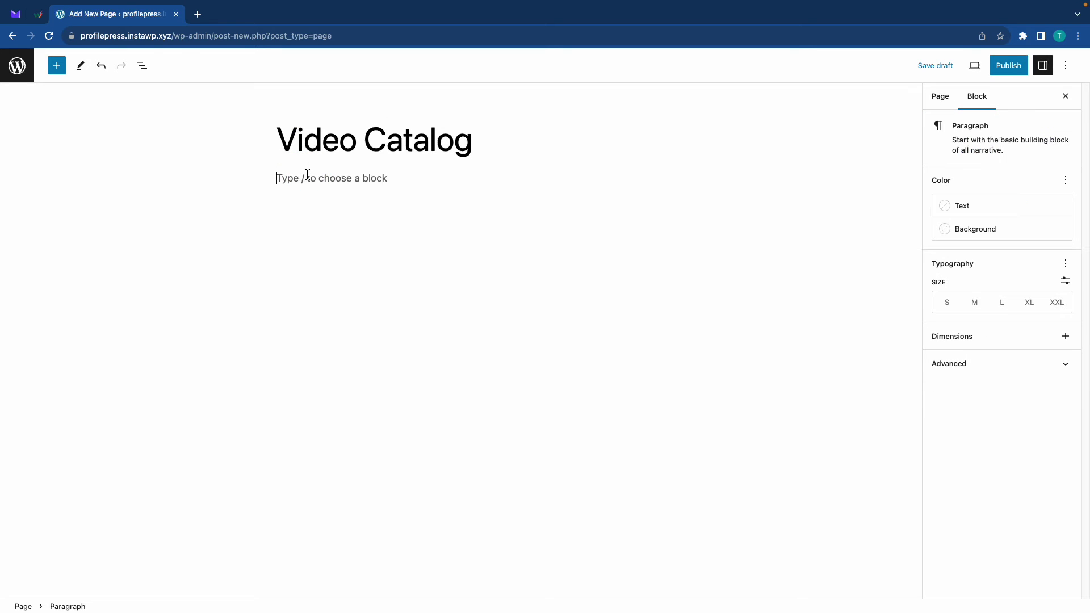
text(/video)
click(361, 212)
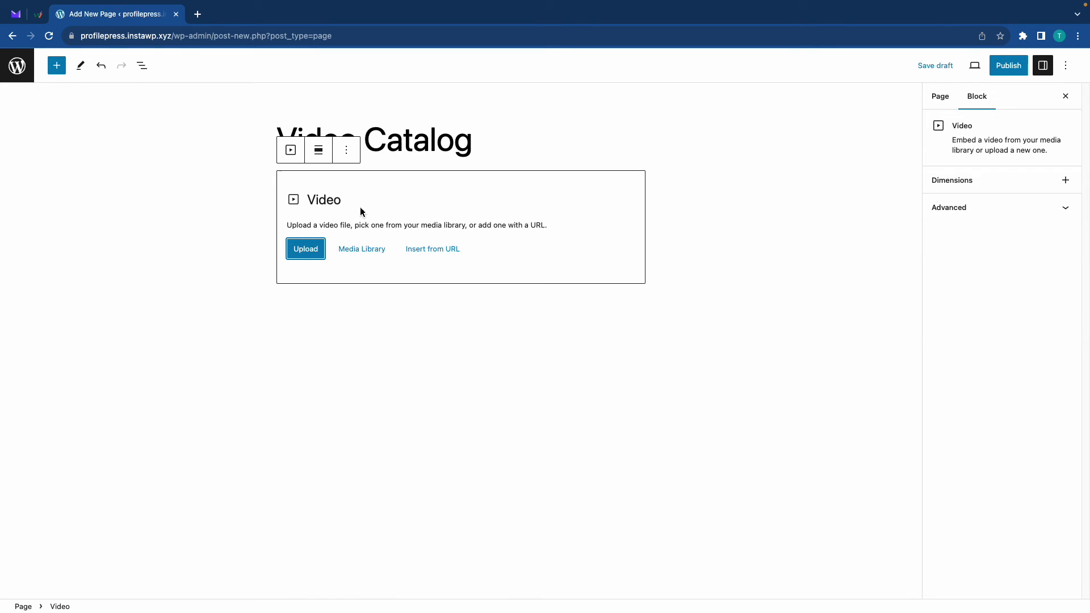
click(358, 250)
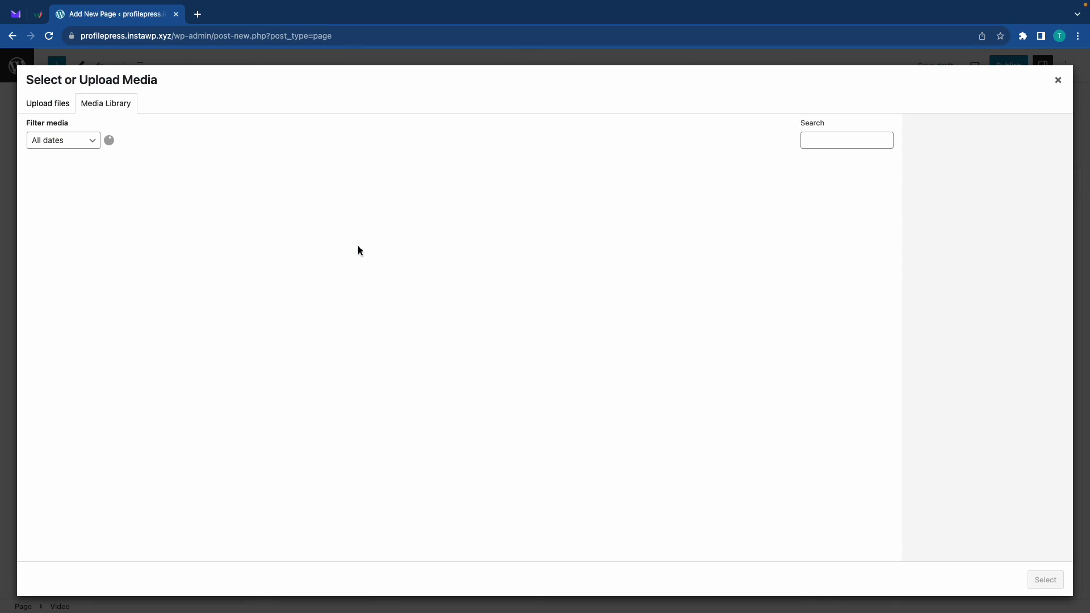
click(58, 210)
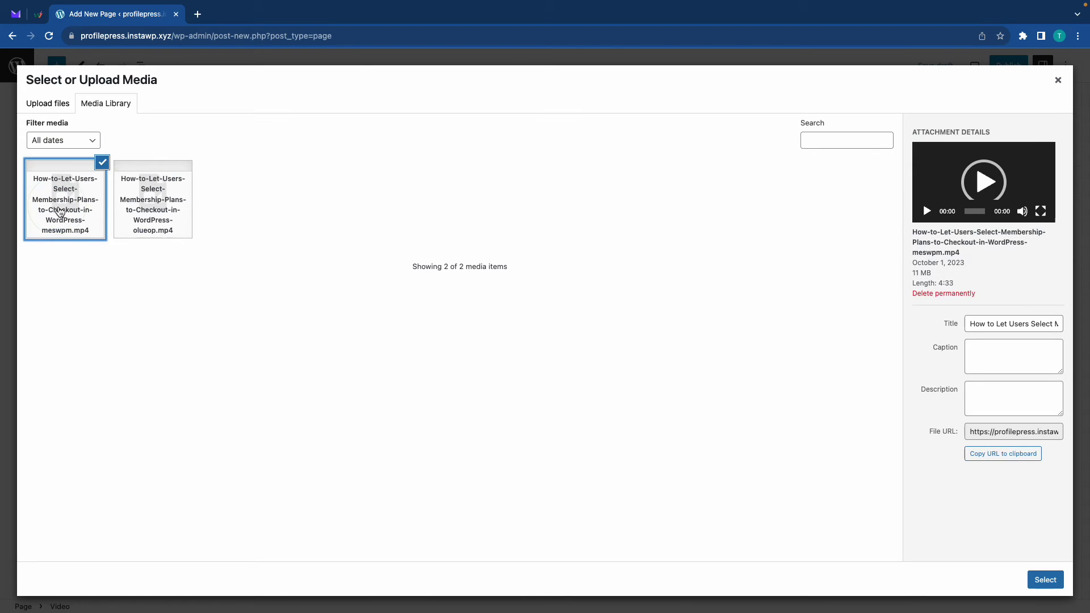
click(1041, 580)
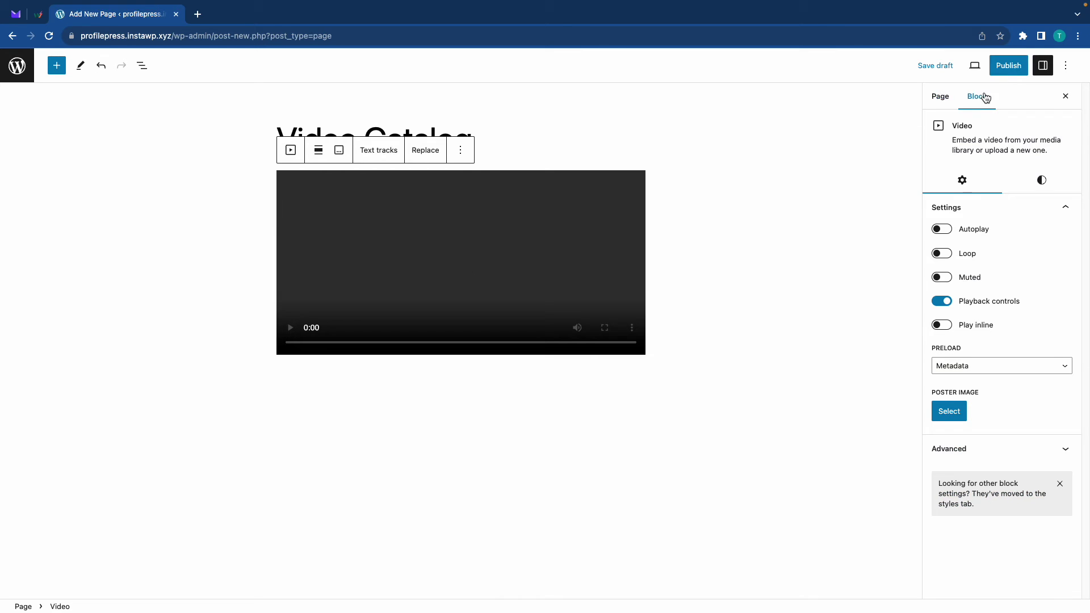
Publish the Video Catalog page and return to the Pro User plan
click(1009, 65)
click(1006, 68)
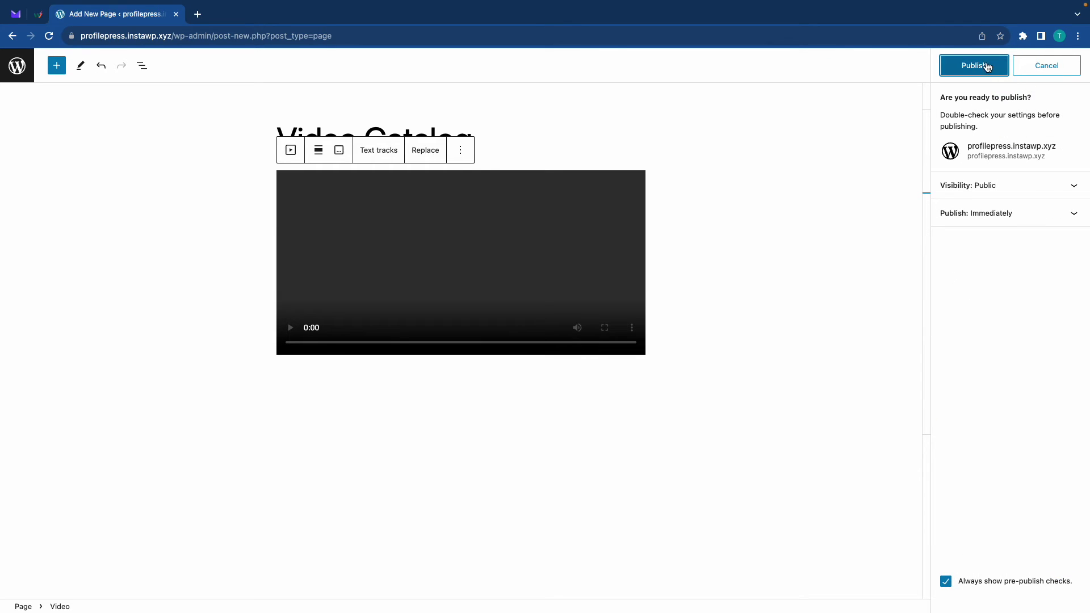
click(14, 37)
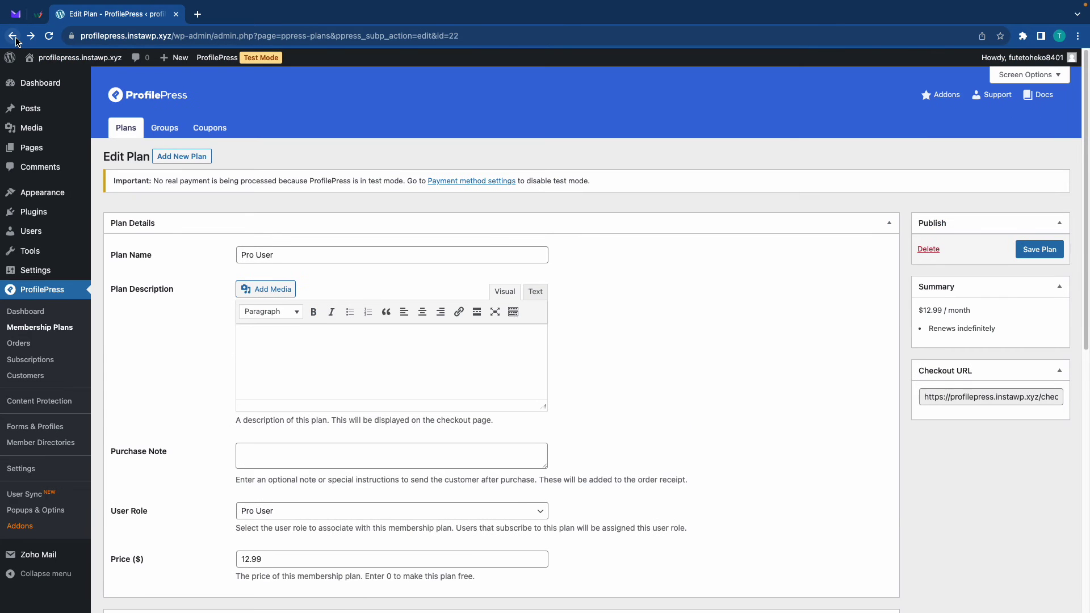
Create a new protection rule 'Pro Users' that protects only the Video Catalog page
click(35, 401)
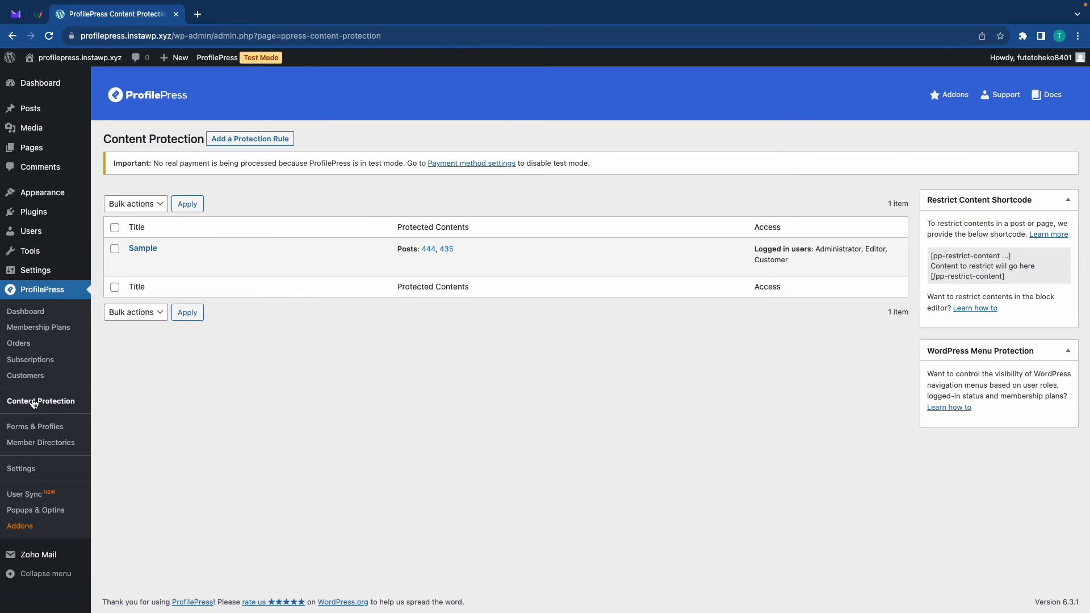
click(238, 143)
click(182, 210)
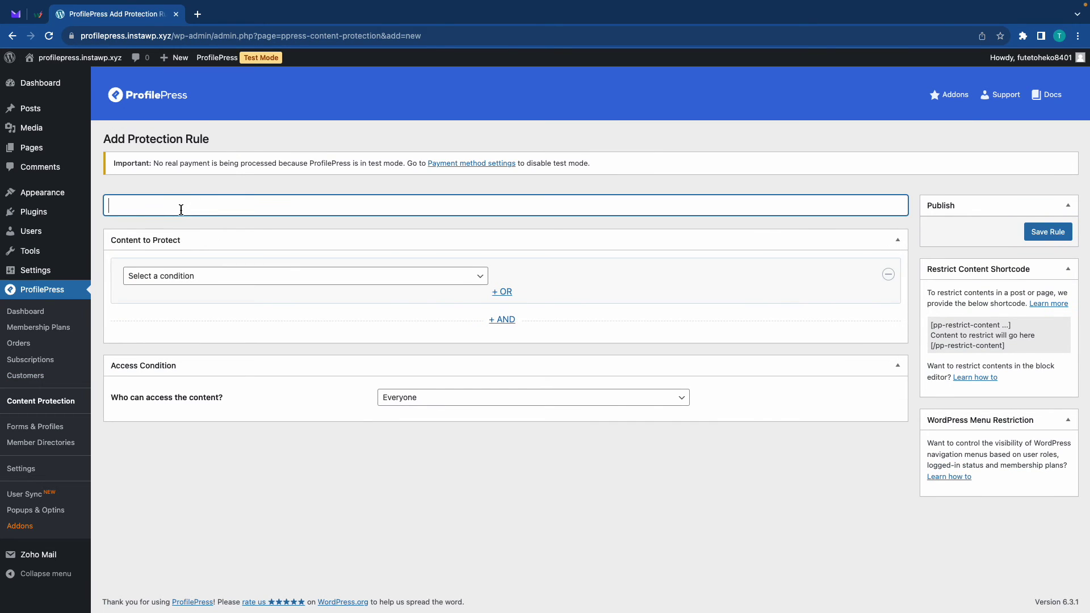
click(200, 276)
click(175, 394)
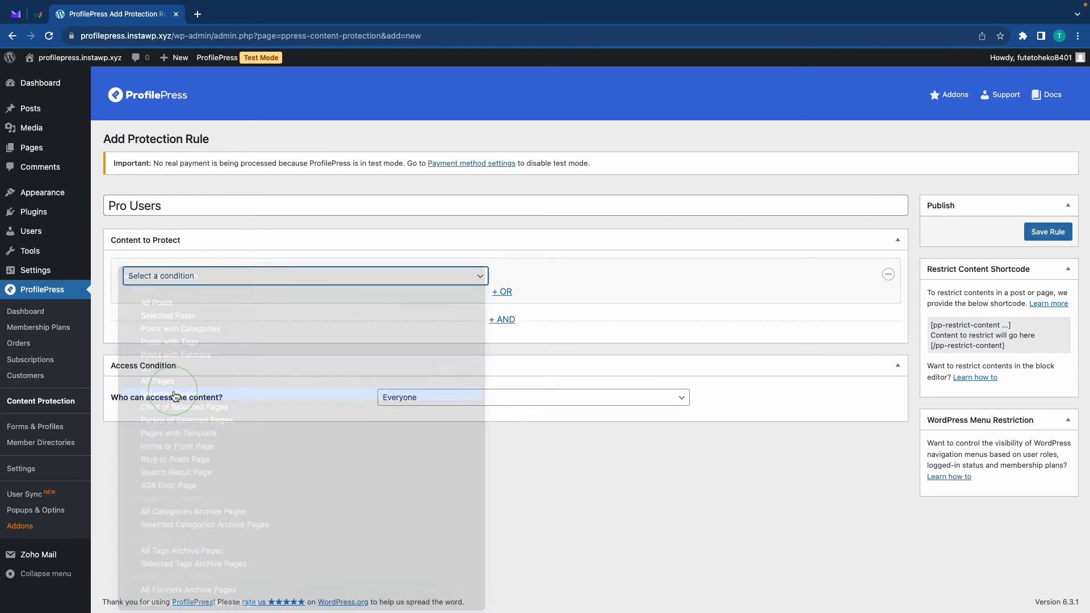
click(551, 278)
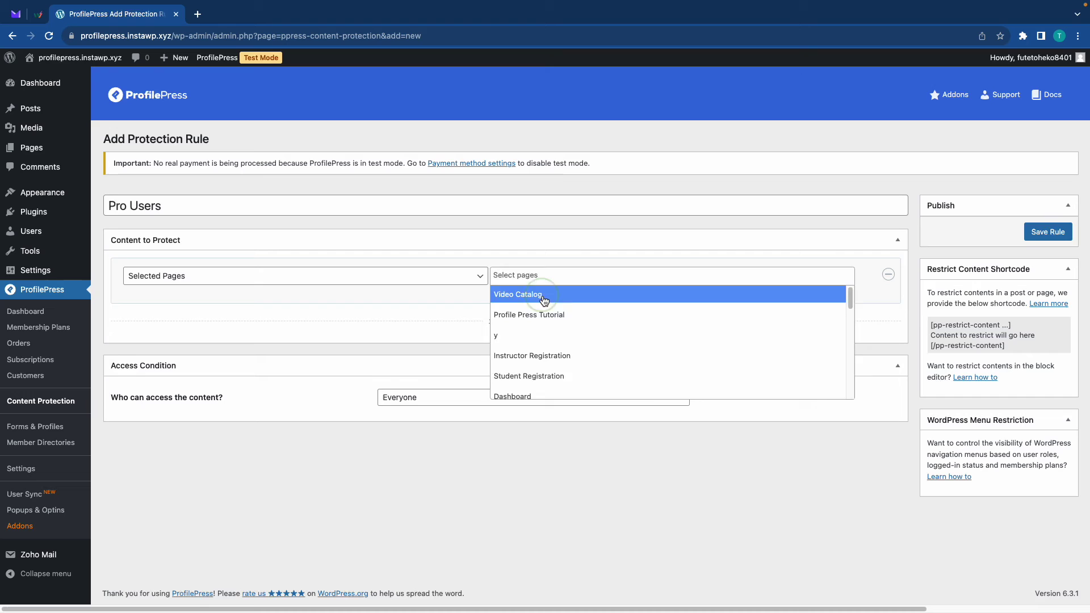
click(544, 296)
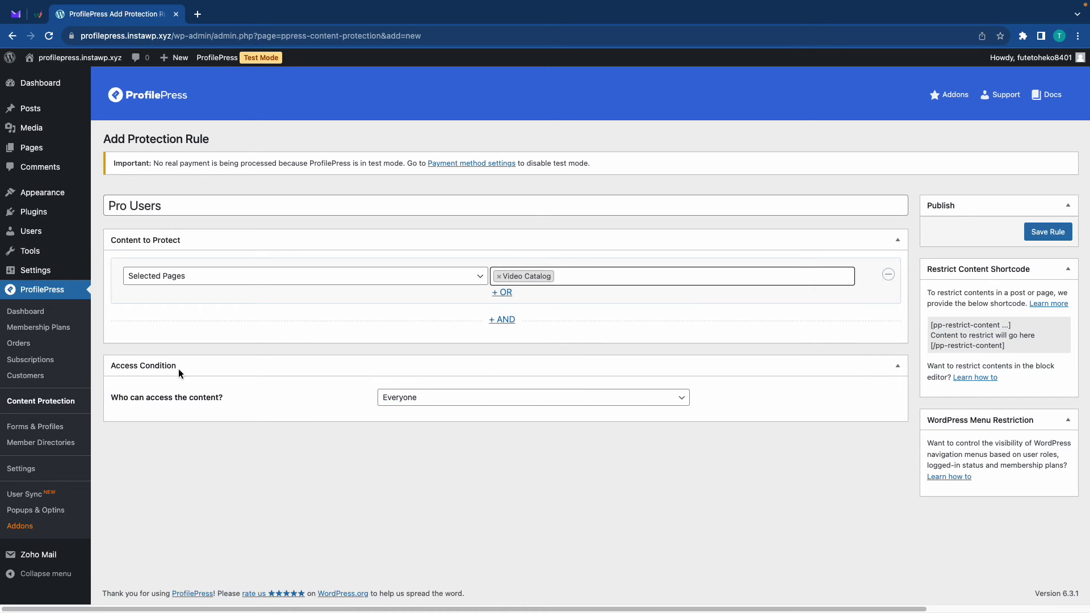
Restrict access to logged-in Pro User plan members and the Administrator, Editor and Pro User roles
click(393, 402)
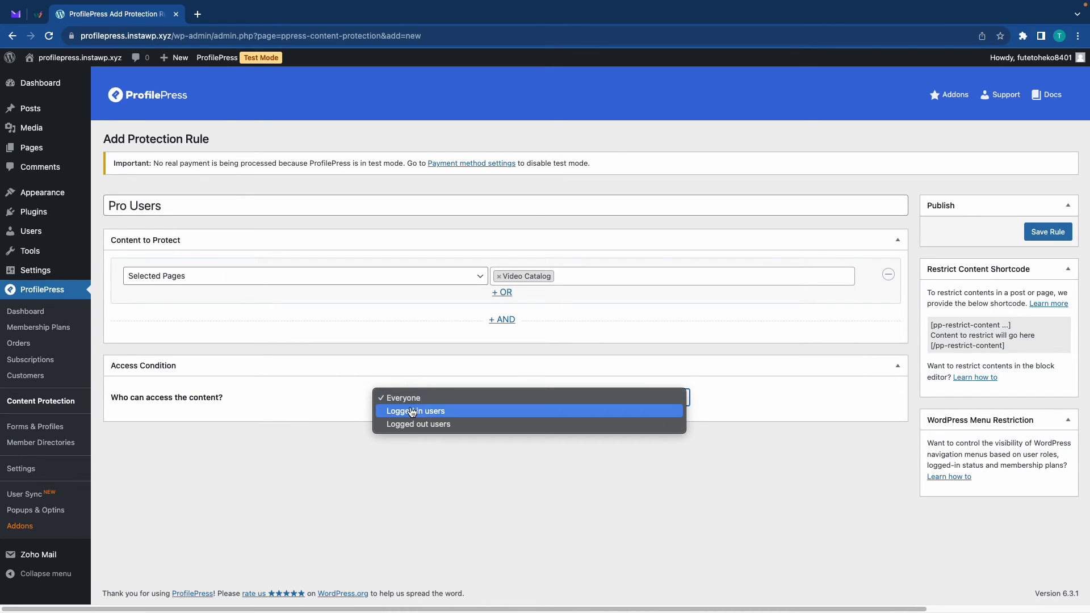
click(413, 409)
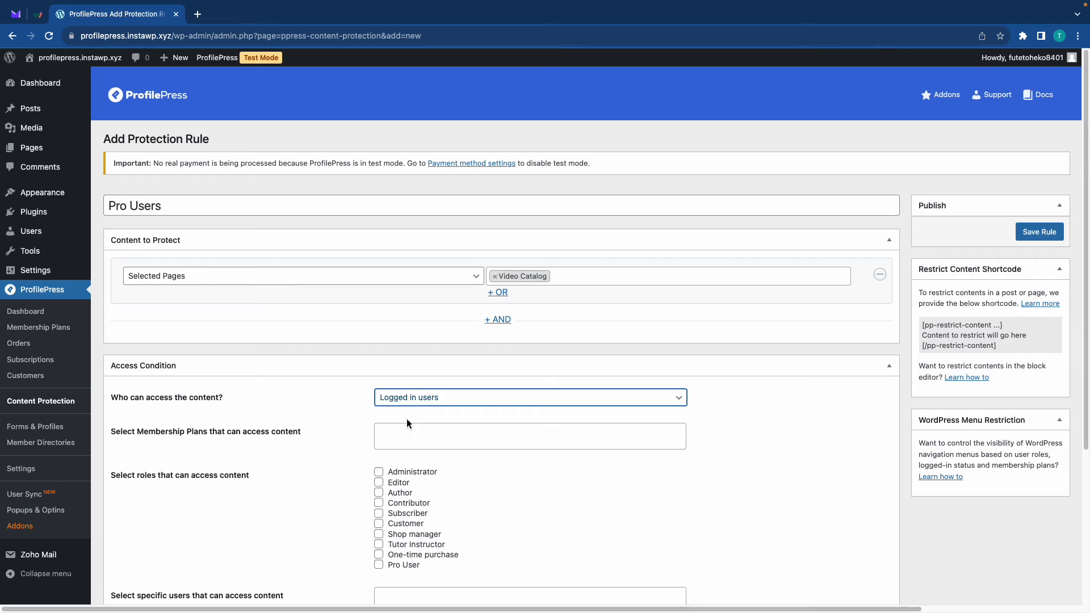
click(408, 432)
click(406, 458)
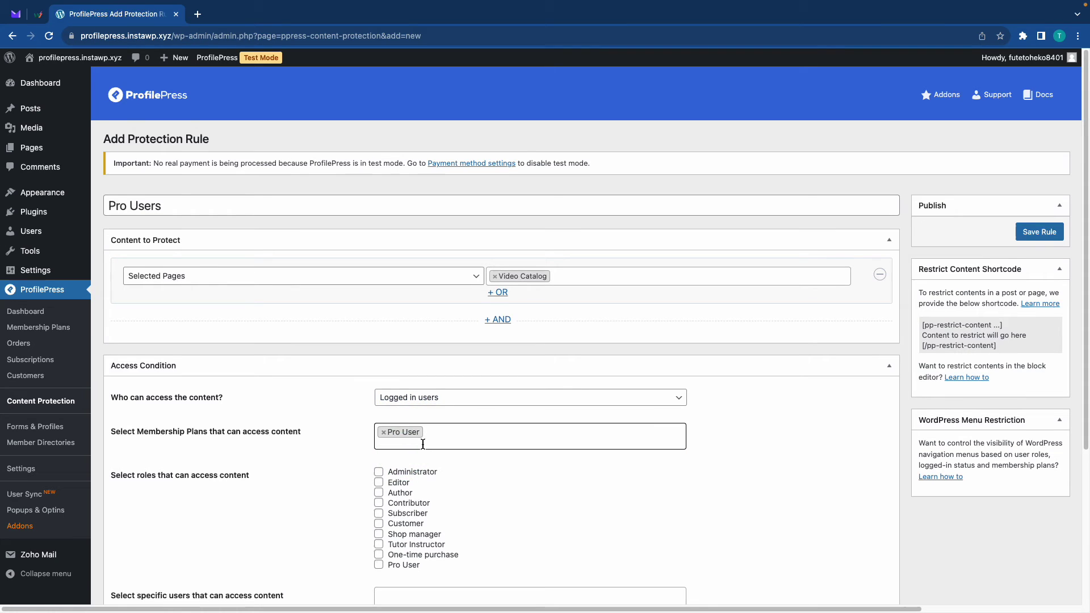
scroll(423, 444, down, 3)
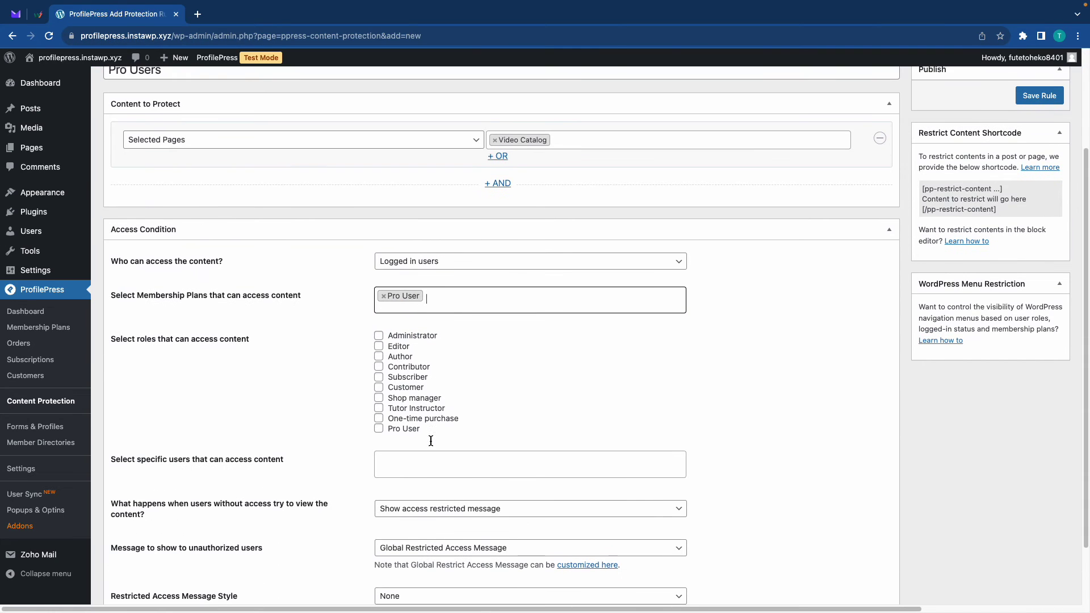
click(378, 336)
click(378, 347)
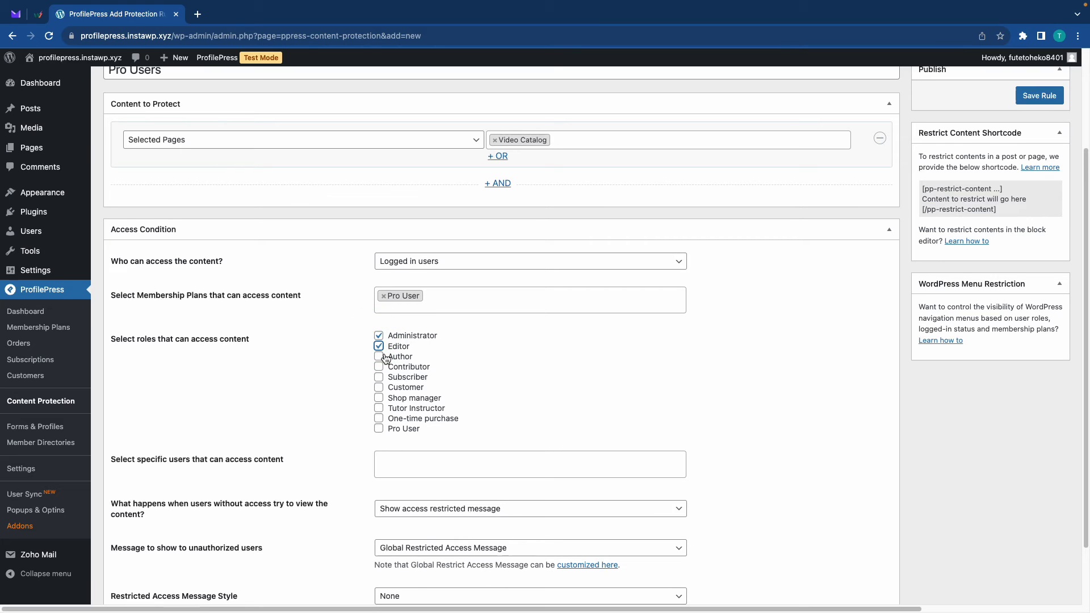
click(379, 429)
scroll(427, 486, down, 2)
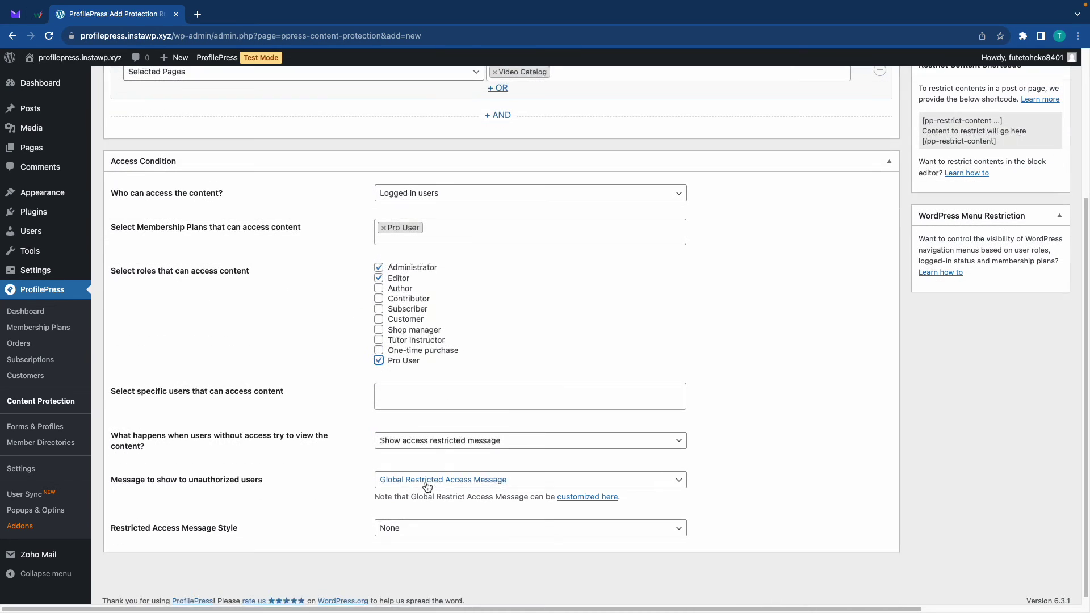
Point the global message's 'subscribe' link to the ?plan=22 checkout URL and save the settings
click(576, 499)
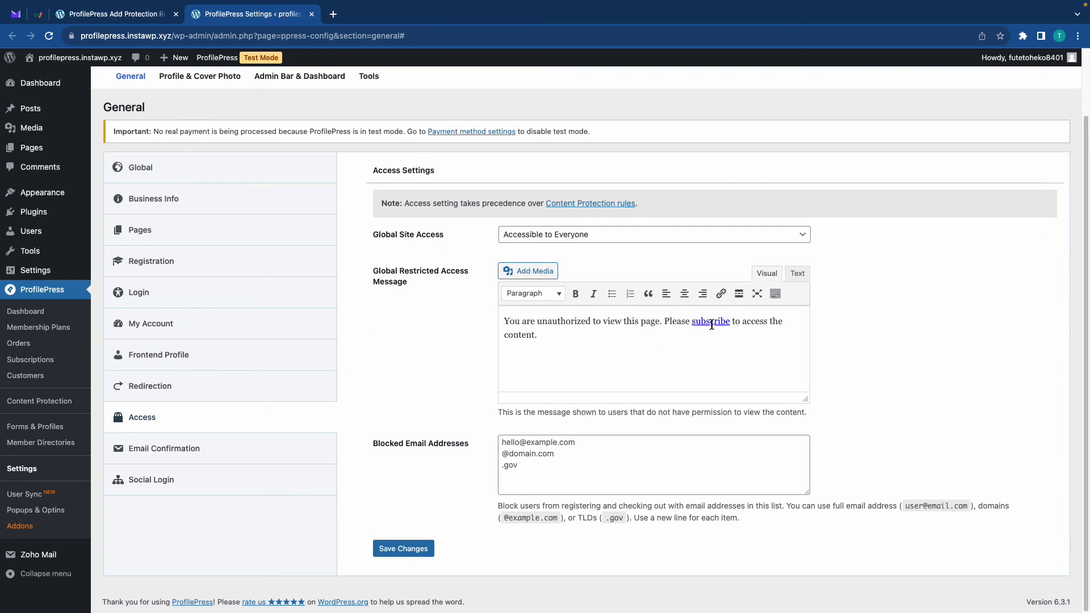
click(712, 324)
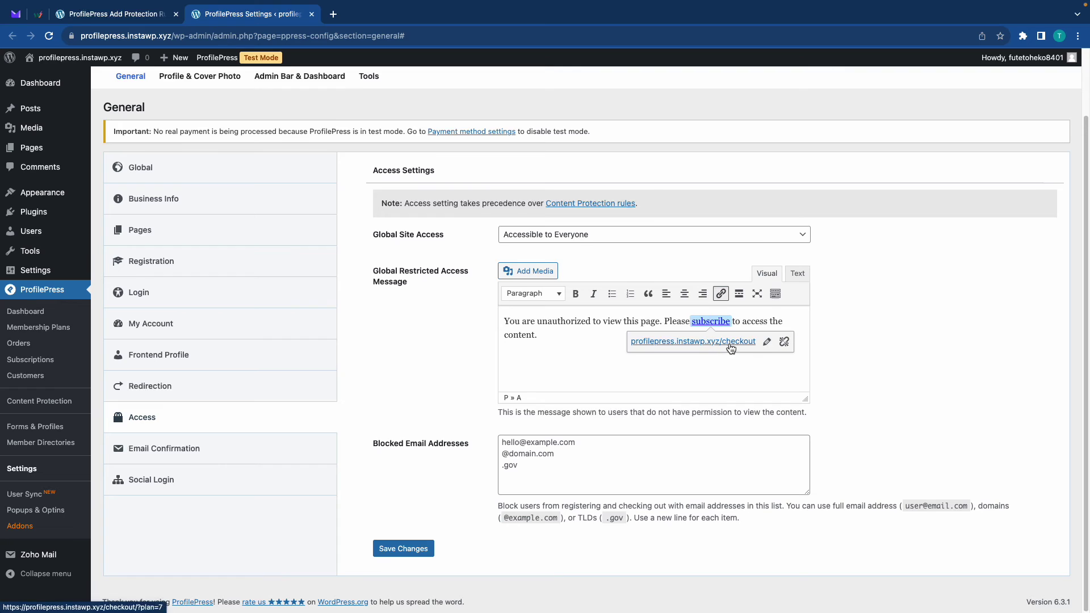
click(766, 343)
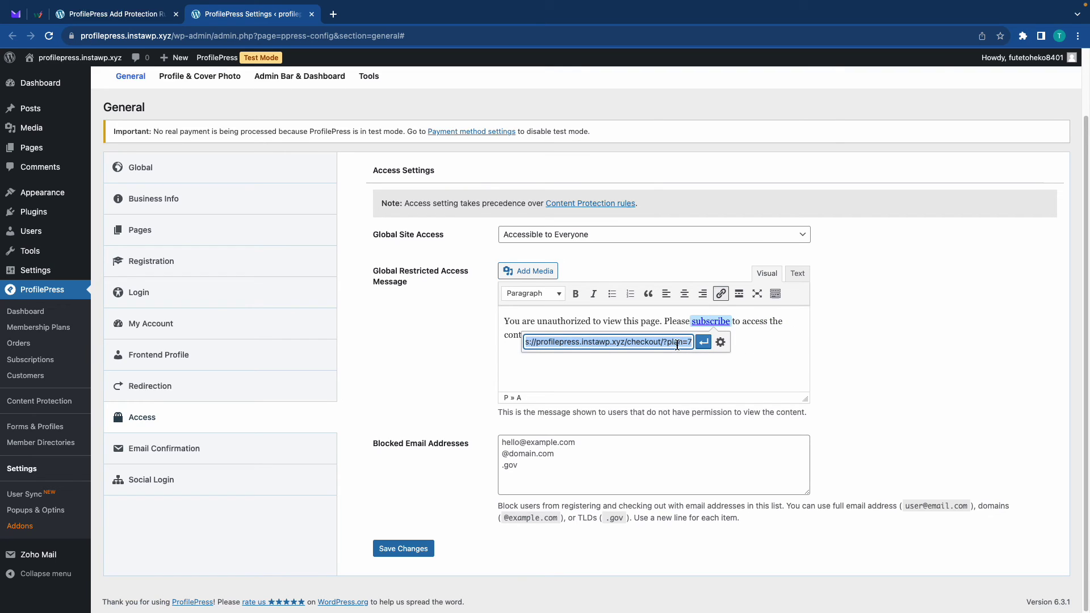
key(super+v)
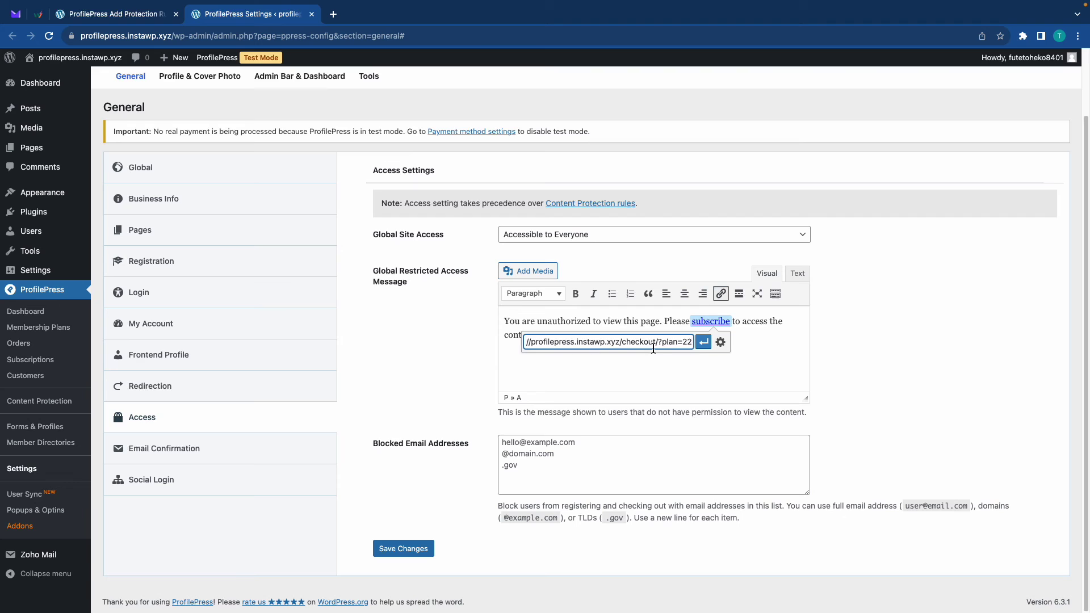
click(703, 342)
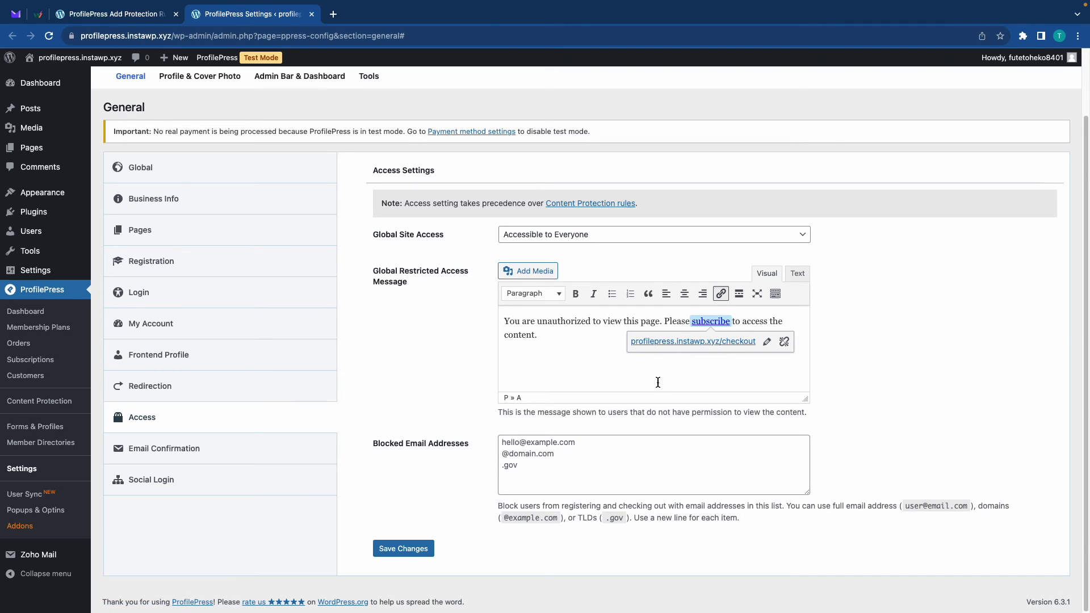
click(409, 551)
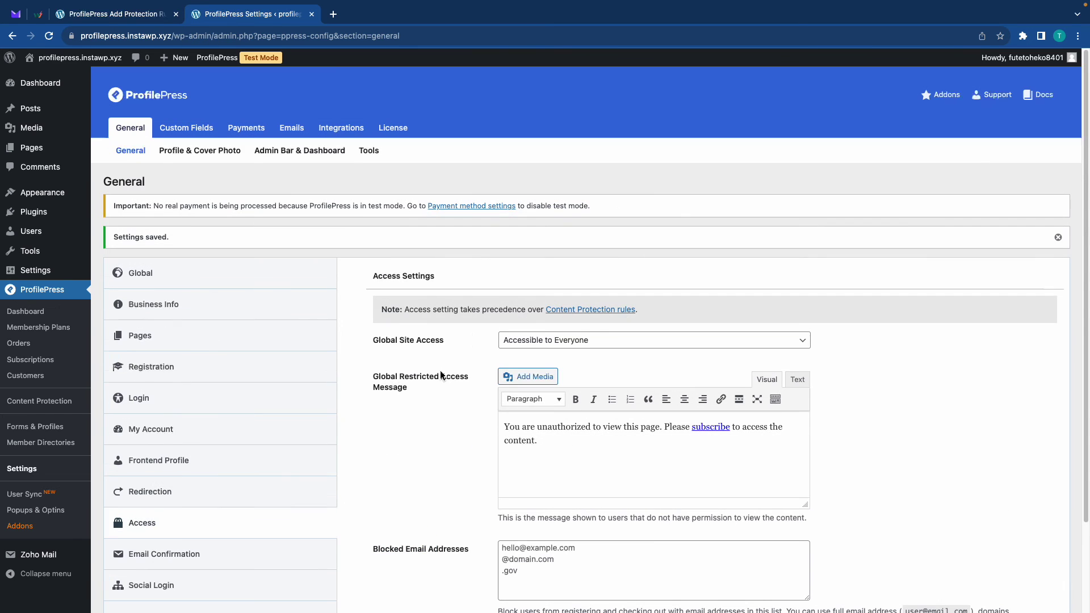
Open the Video Catalog page from page 2 of All Pages in an incognito window
mouse_move(48, 157)
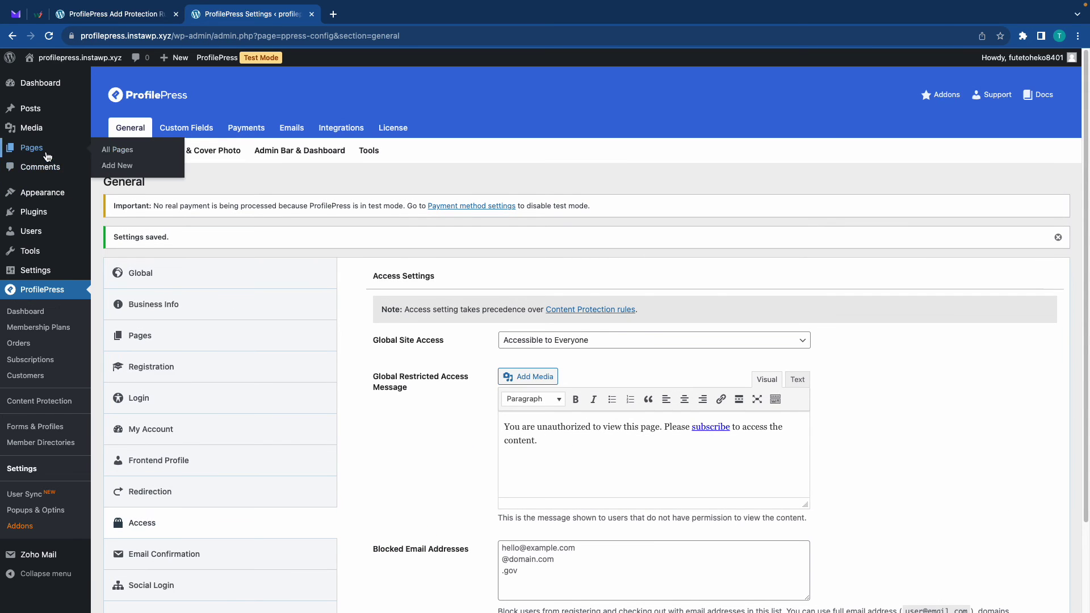
click(116, 149)
scroll(840, 427, down, 10)
click(1043, 562)
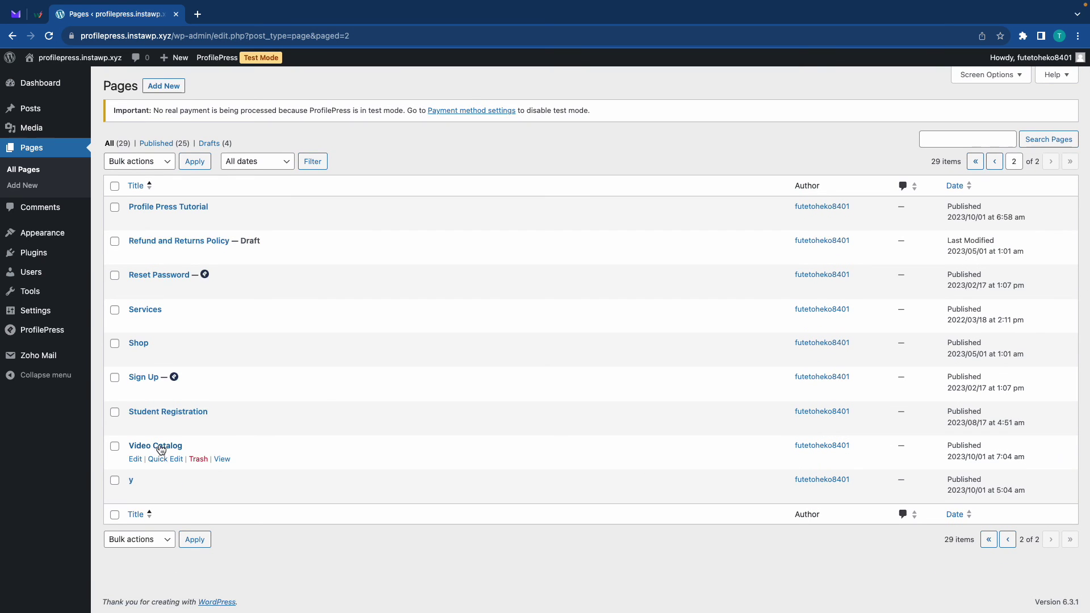
right_click(226, 462)
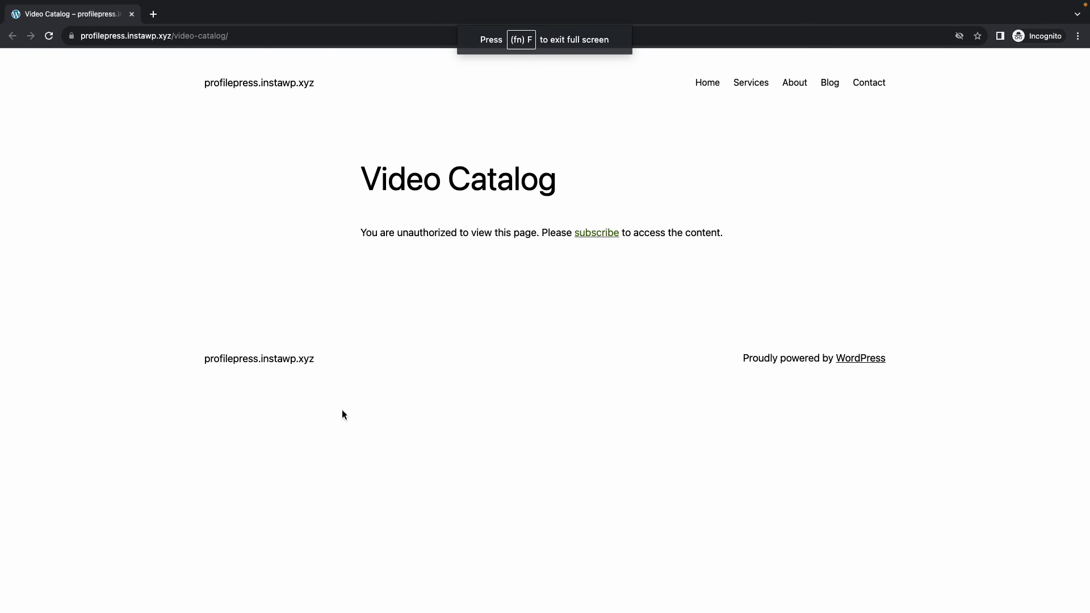
Subscribe to the $12.99 monthly Pro User plan through the test checkout with the account e-mail
click(592, 238)
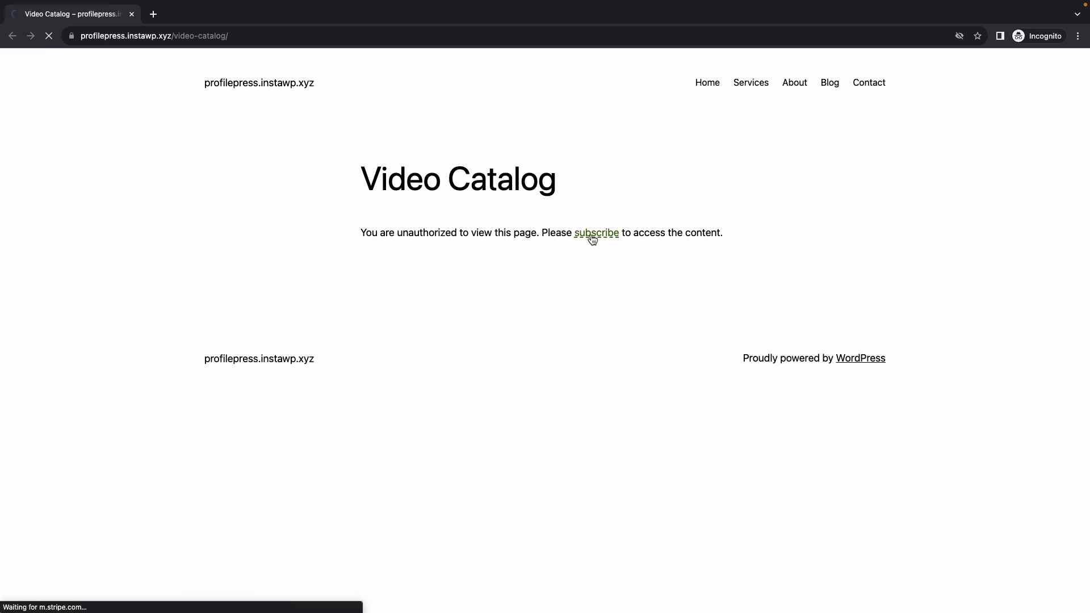
scroll(589, 236, down, 2)
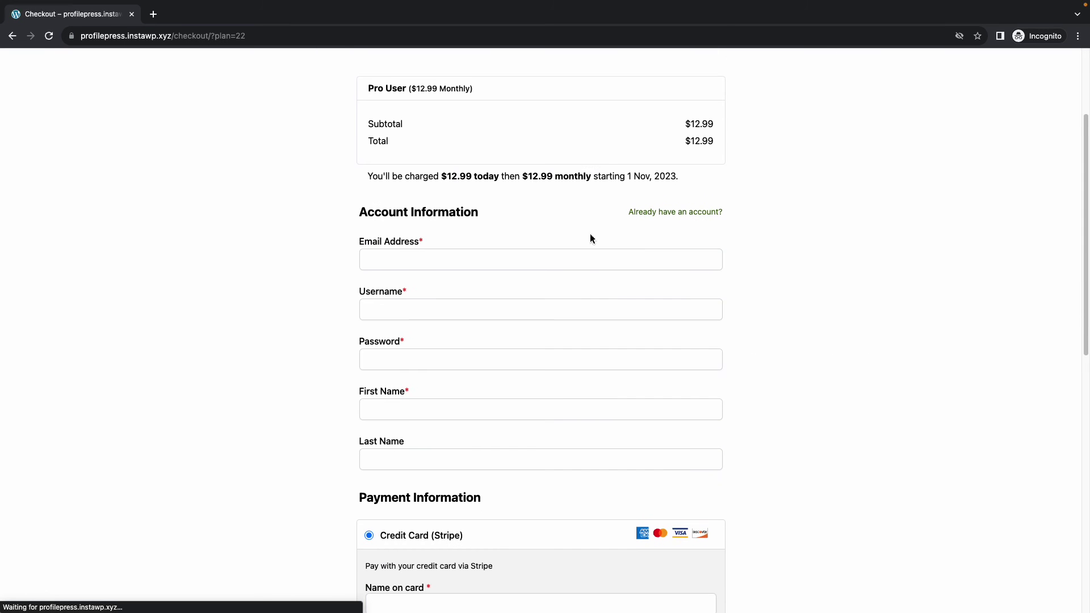
click(454, 257)
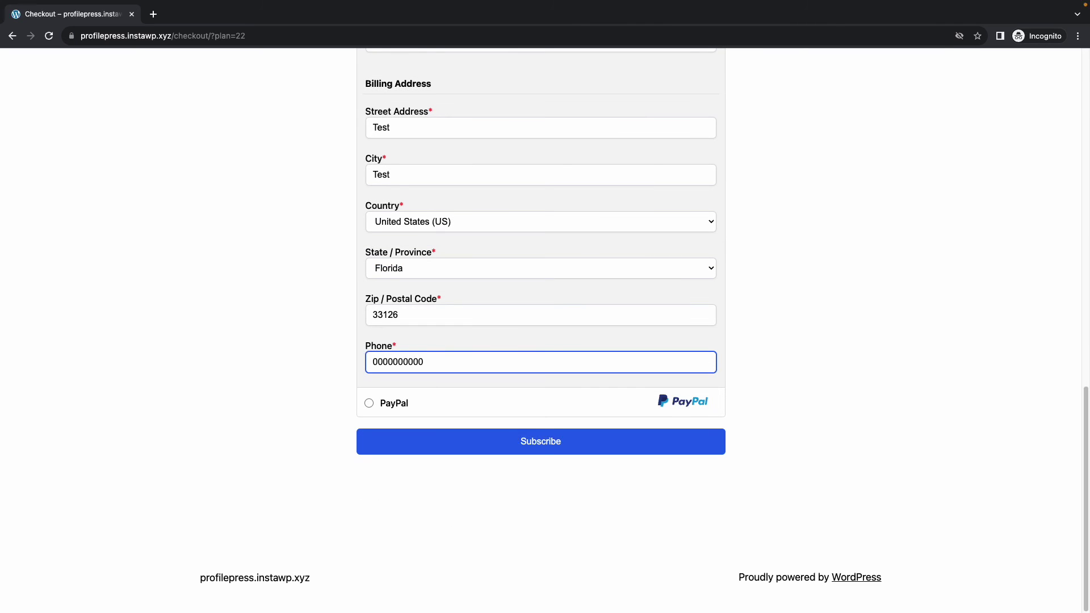
click(493, 444)
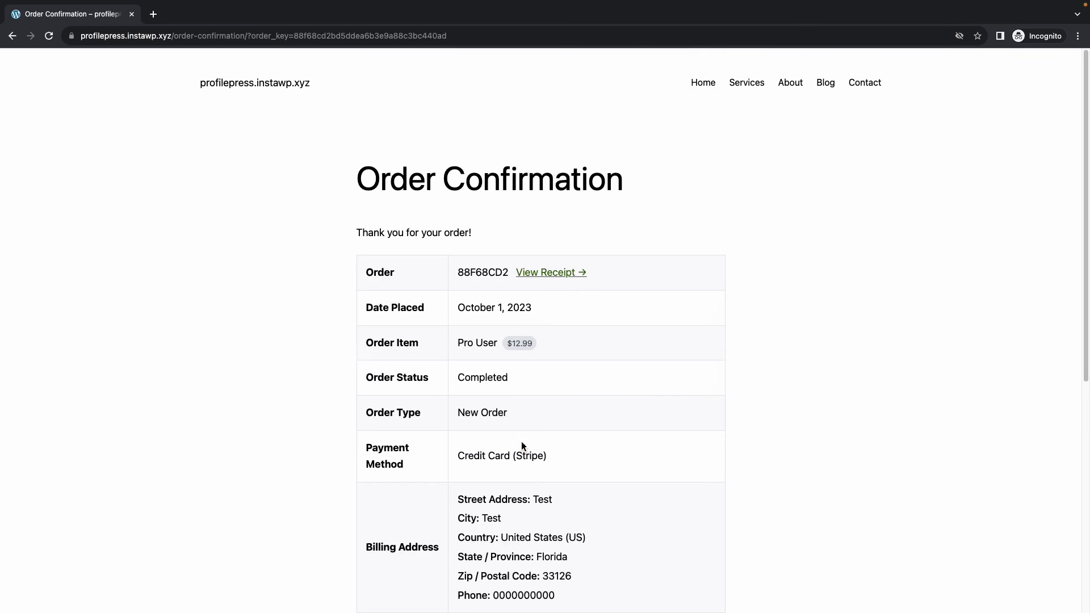
Review the order confirmation and follow the Pro User subscription link
scroll(523, 432, down, 4)
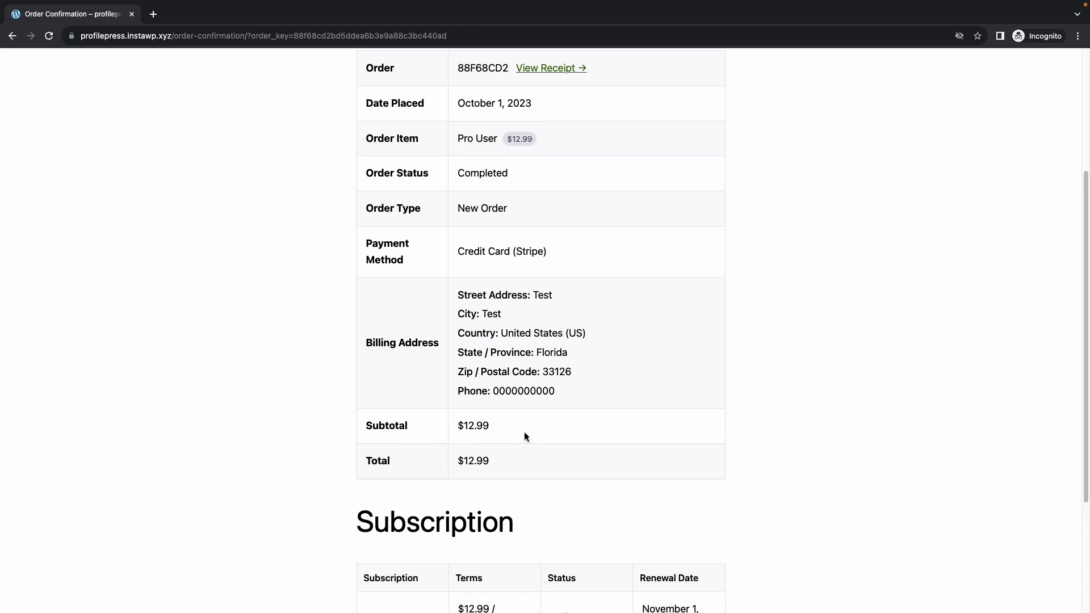
scroll(526, 436, down, 2)
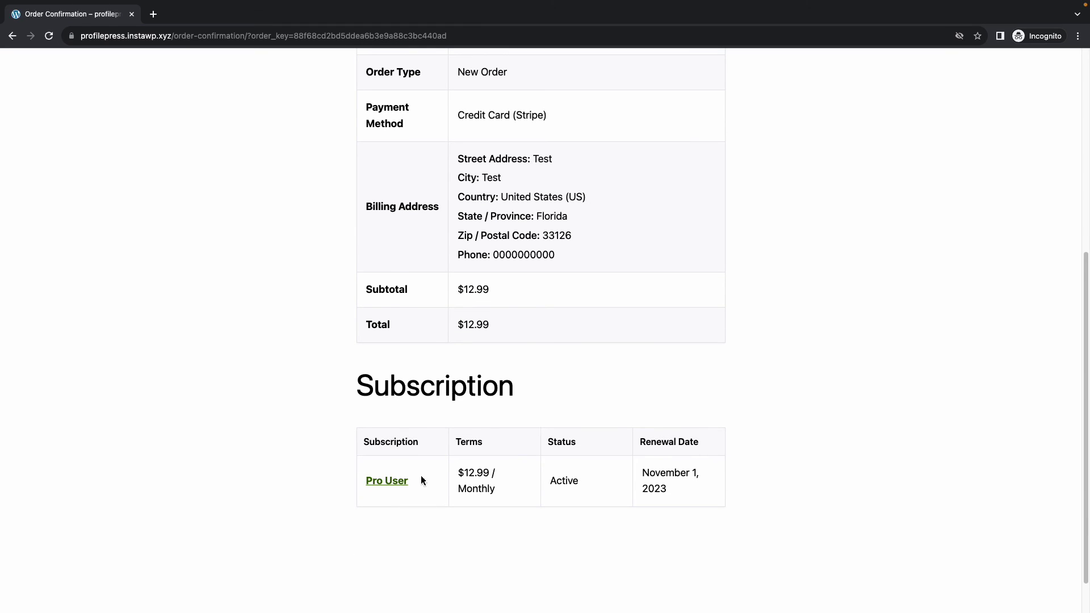
click(398, 483)
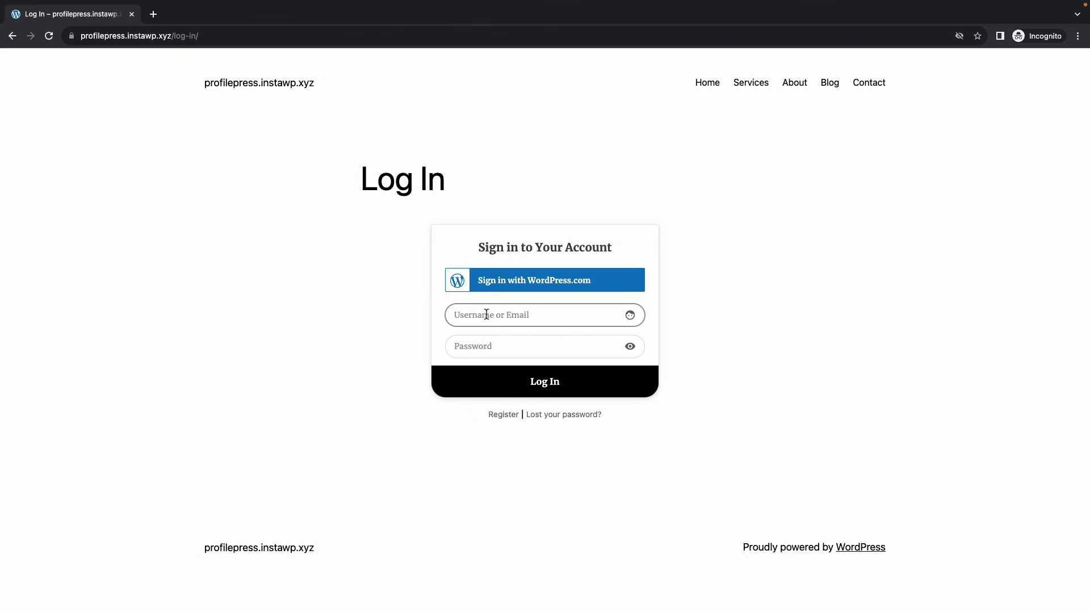
Log in with the new subscriber's username and password
text(thomas)
key(Tab)
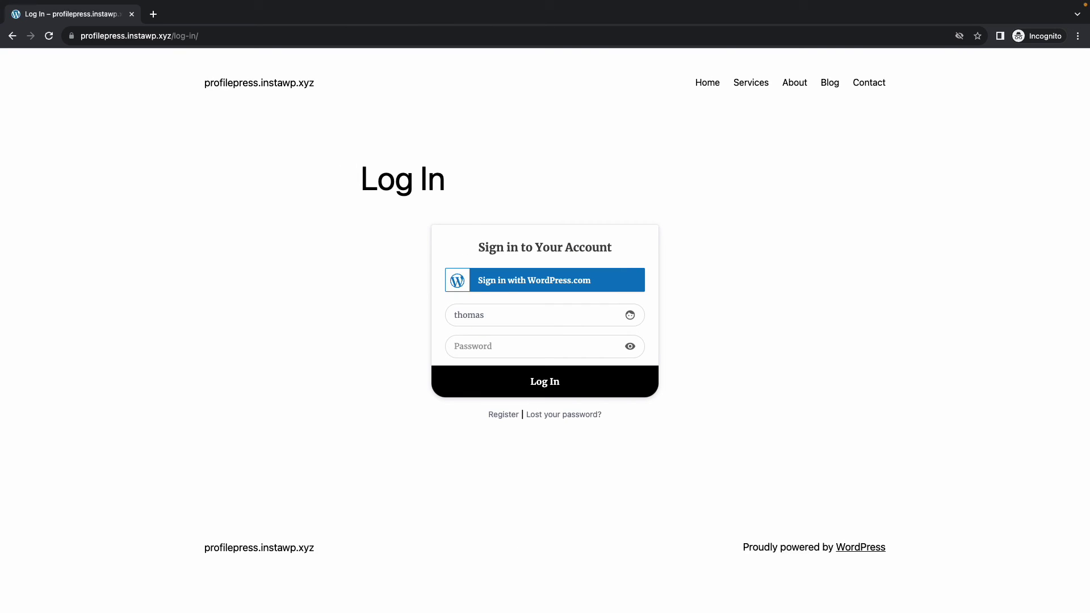
key(ctrl+v)
key(Return)
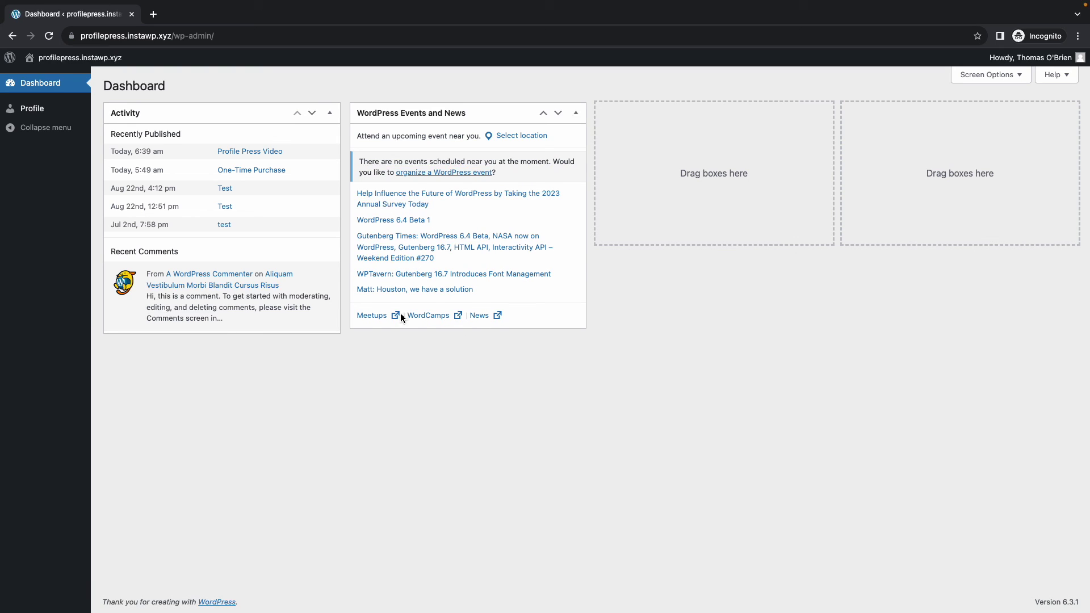
View the active Pro User subscription under Profile > My Account > Subscriptions
click(36, 109)
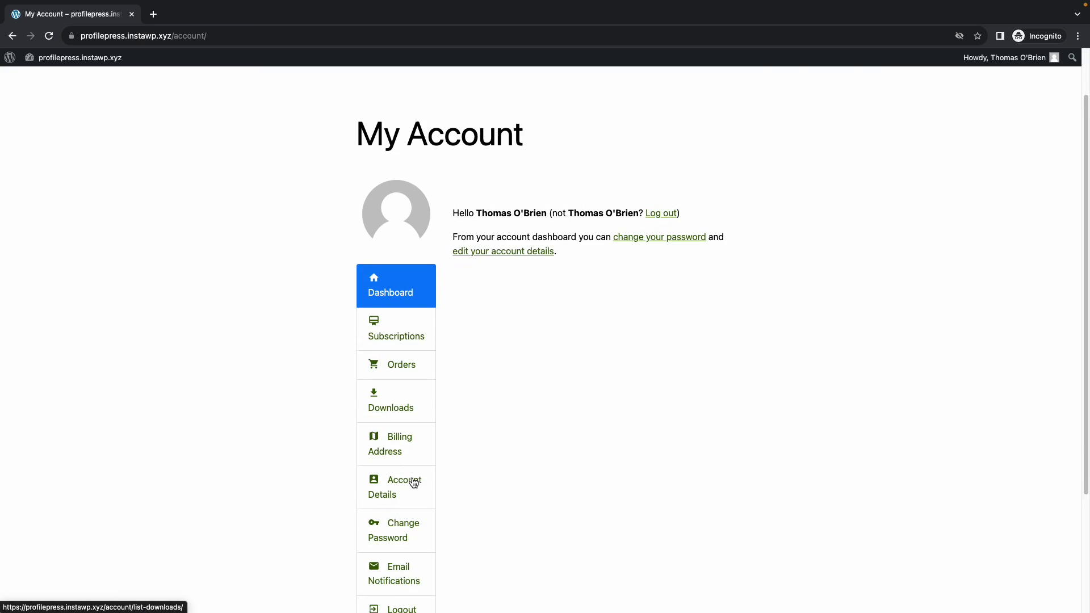
click(418, 400)
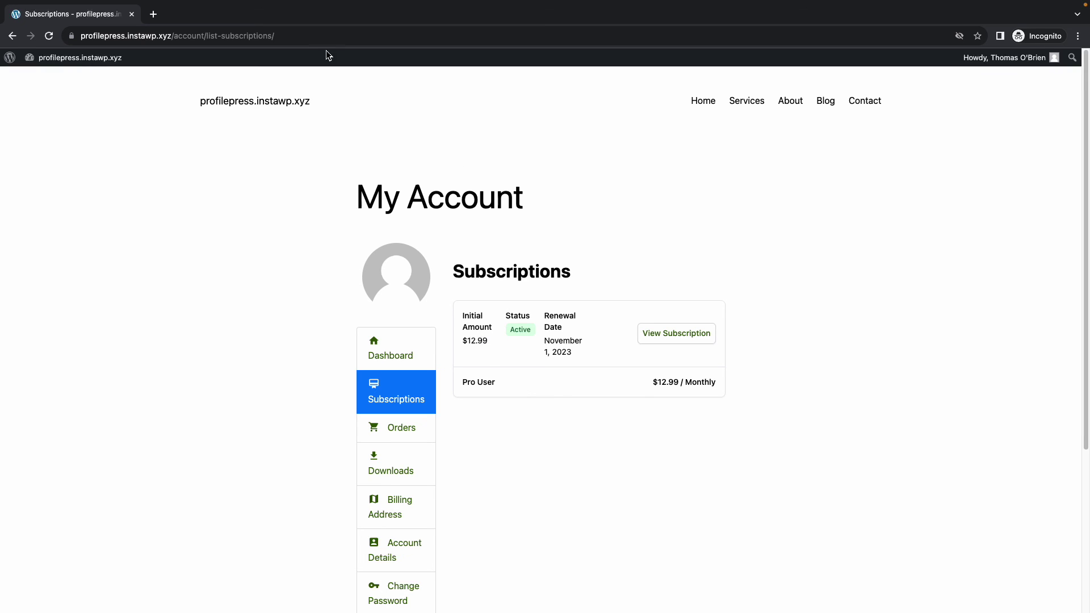
click(330, 36)
Replace the URL path with 'video-catalog' to load the Video Catalog page
drag(342, 36, 219, 37)
key(BackSpace)
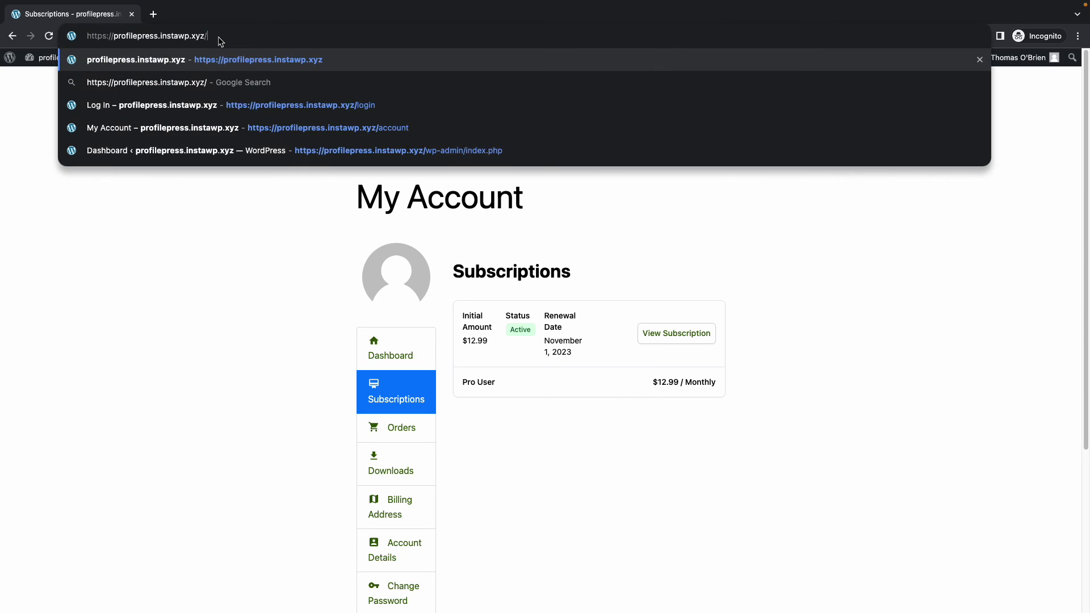
text(video-catalog)
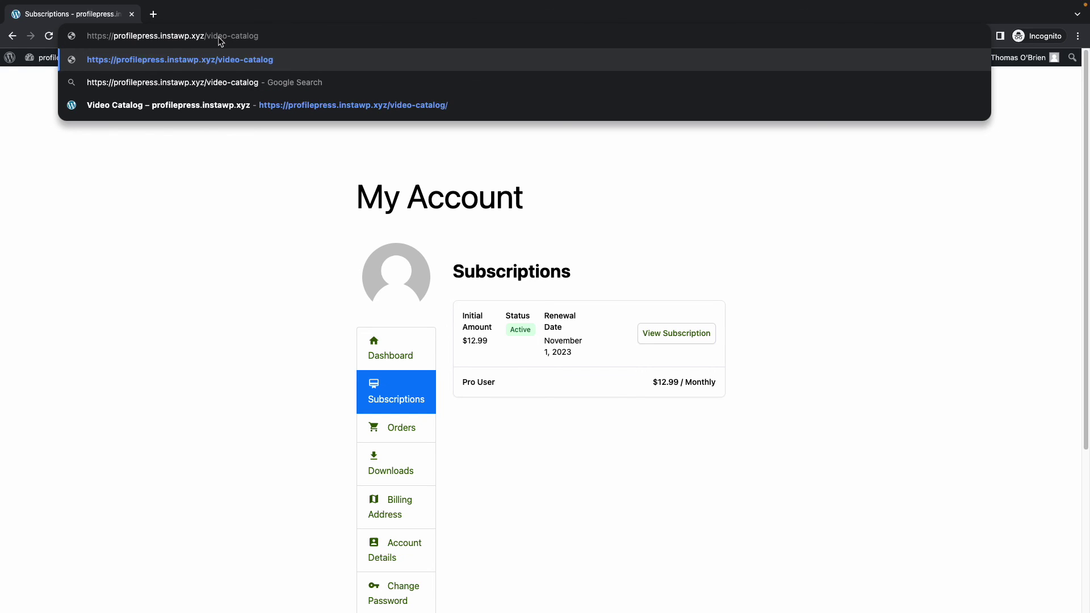
key(Return)
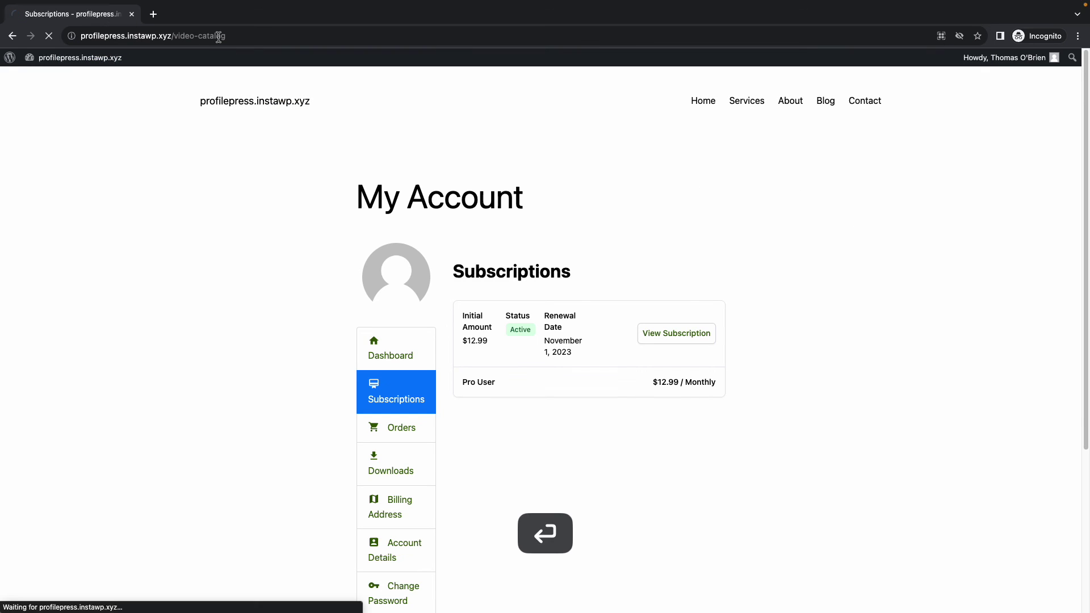